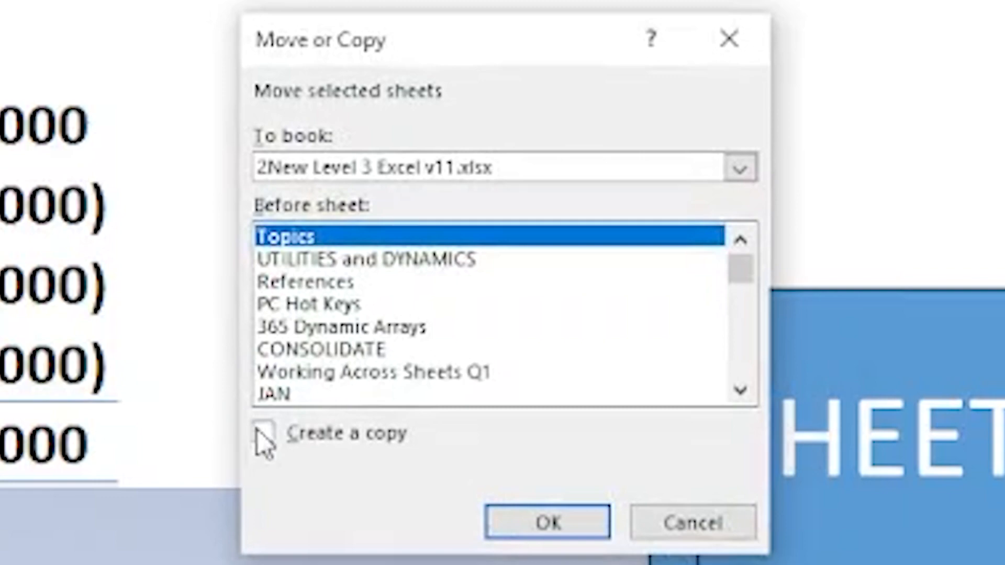
Step: Copy the JAN sheet into a new workbook using Move or Copy with Create a copy enabled
left_click(264, 434)
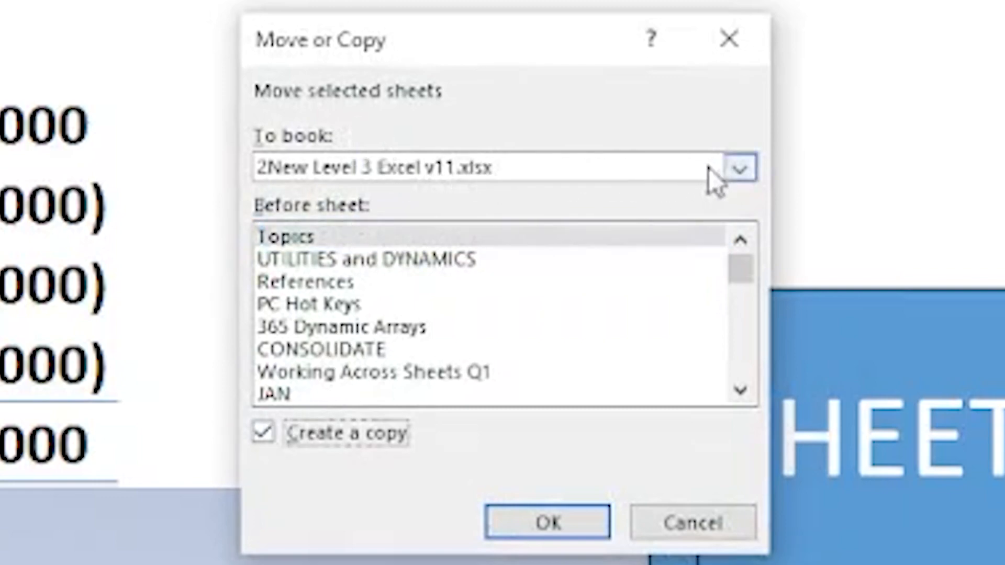
left_click(738, 169)
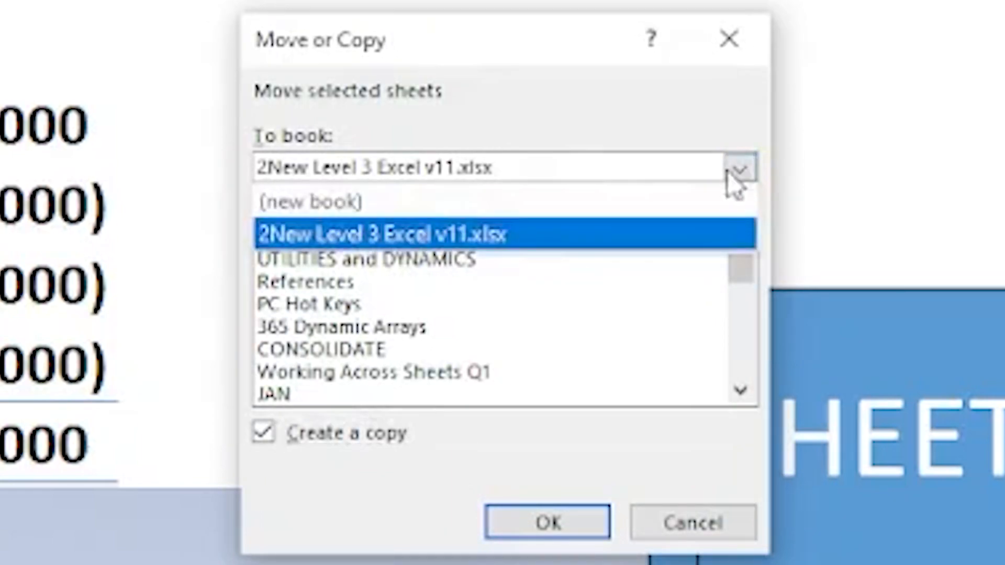
left_click(416, 208)
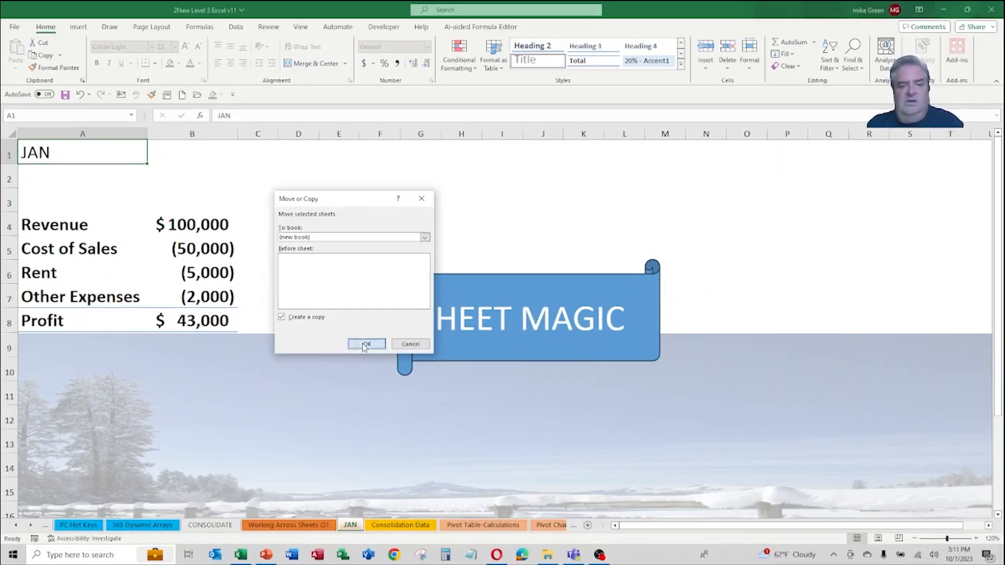
left_click(445, 429)
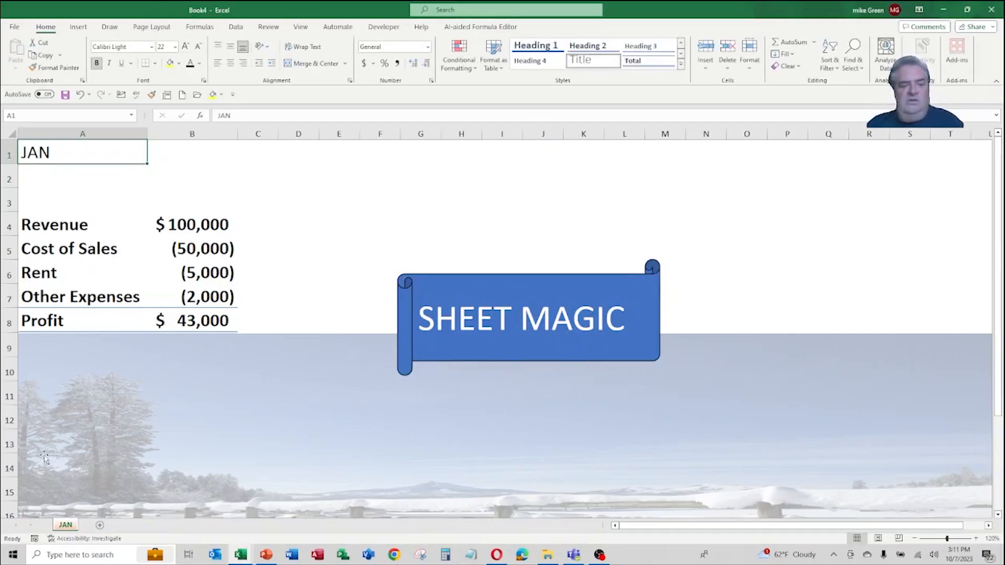
Step: Save the new workbook under the file name Budget
left_click(337, 172)
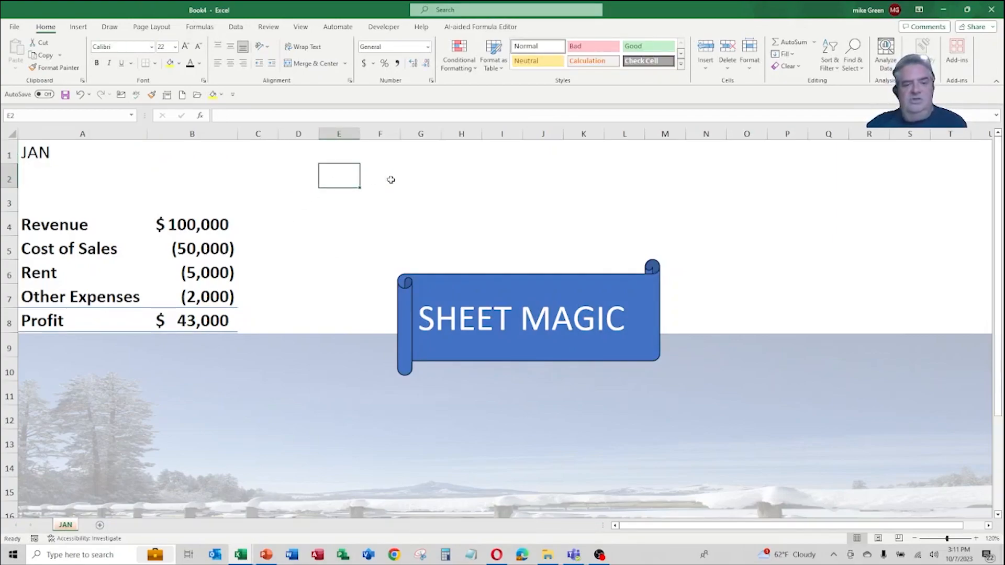
key("F12")
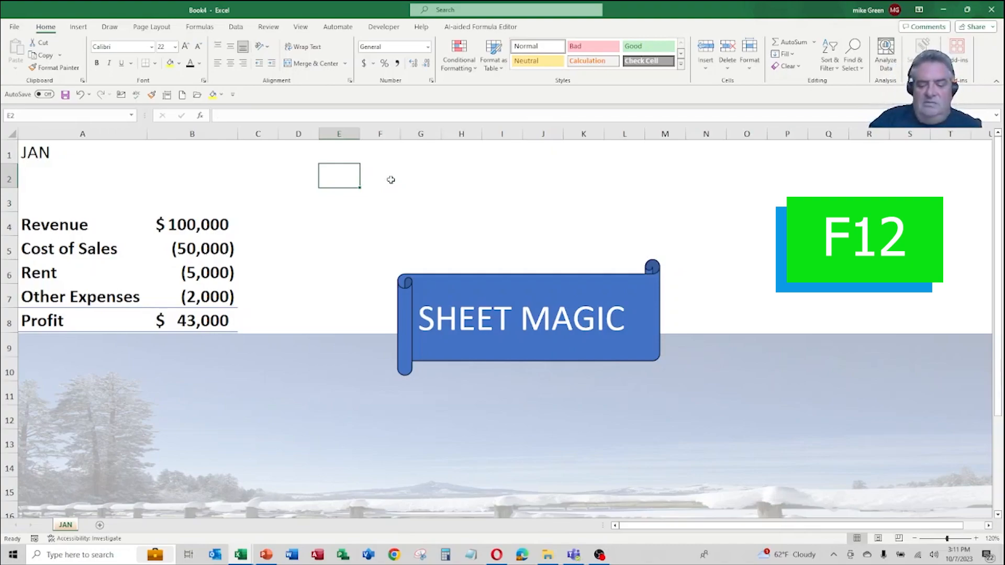
key("F12")
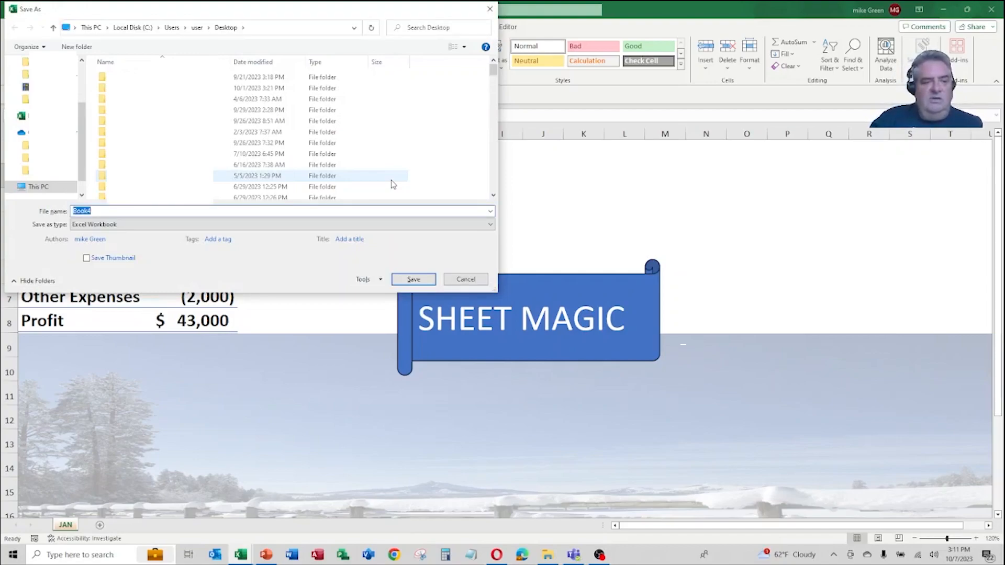
type("Budget")
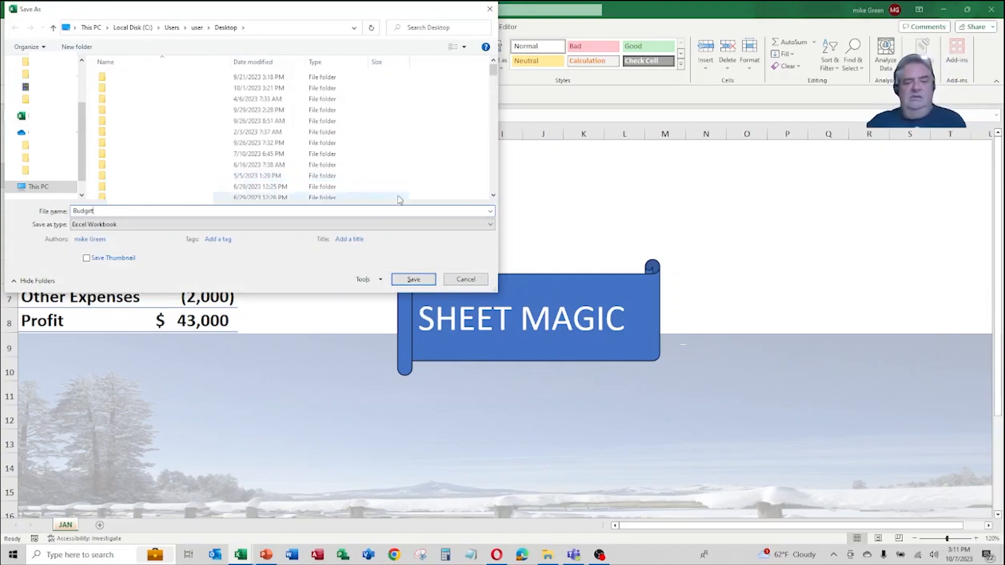
left_click(413, 280)
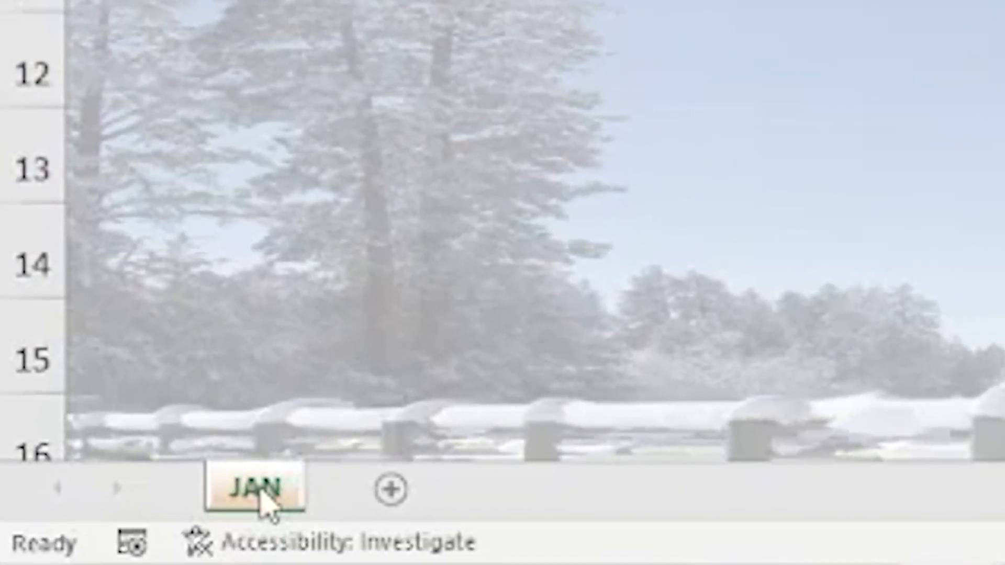
Step: Duplicate the JAN sheet and rename the copy FEB
left_click(262, 495, "ctrl")
mouse_move(261, 493)
left_mouse_down()
mouse_move(261, 378)
mouse_move(389, 385)
left_mouse_up()
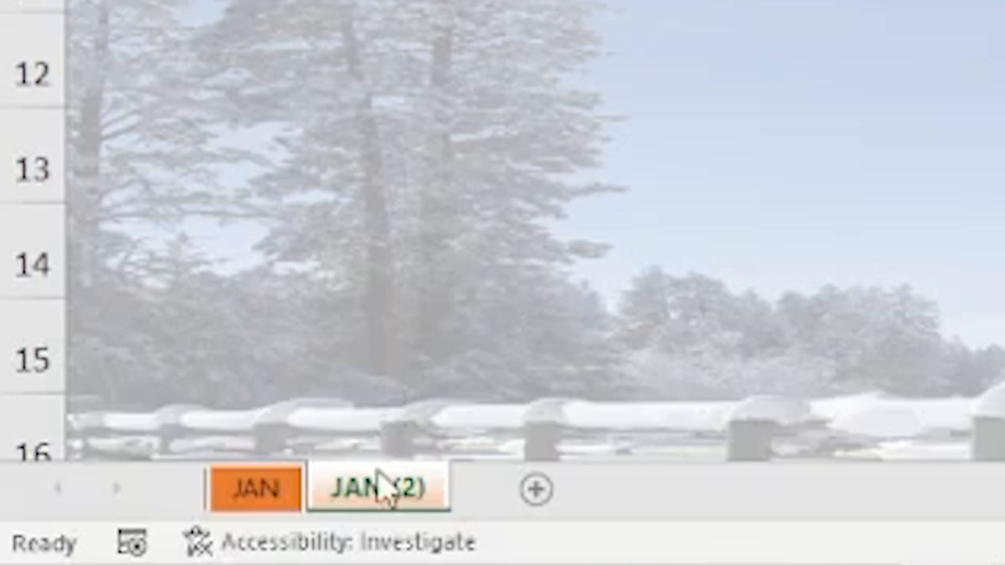
left_click(384, 500)
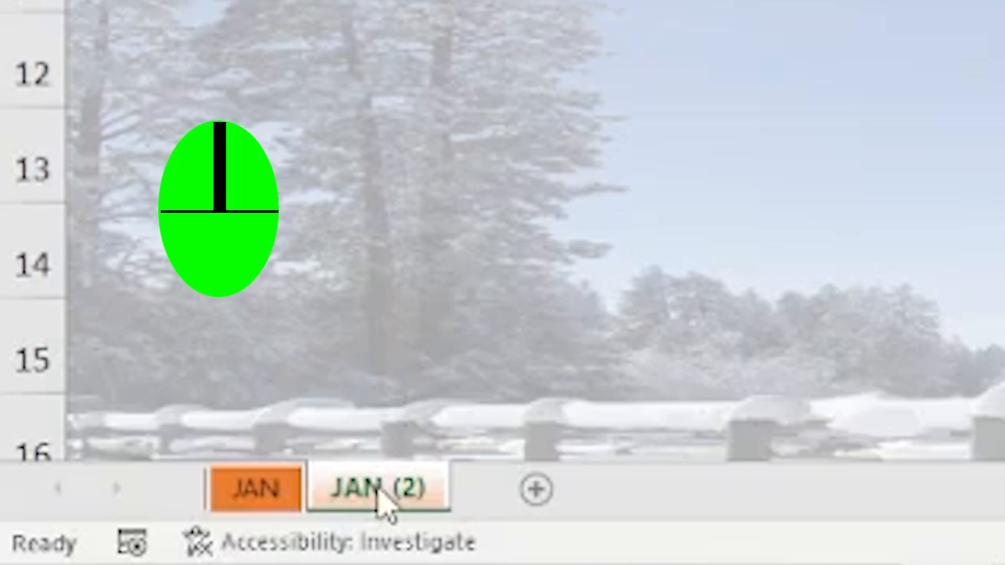
right_click(381, 500)
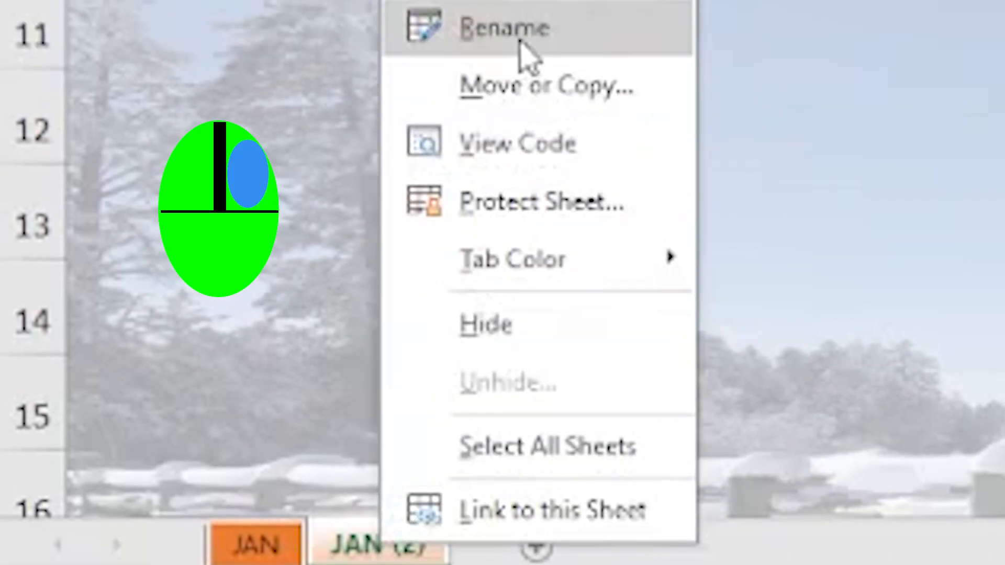
left_click(521, 30)
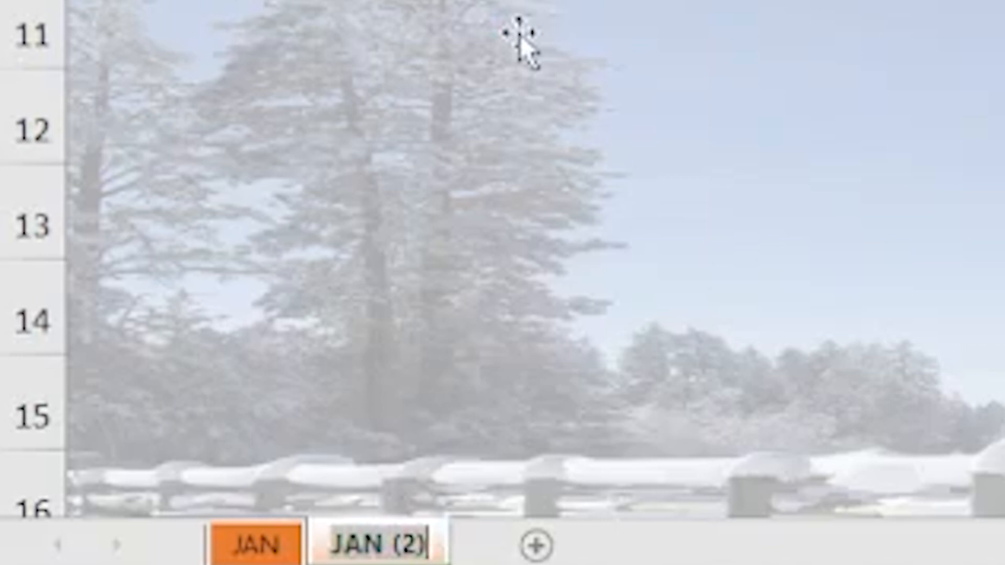
type("FEB")
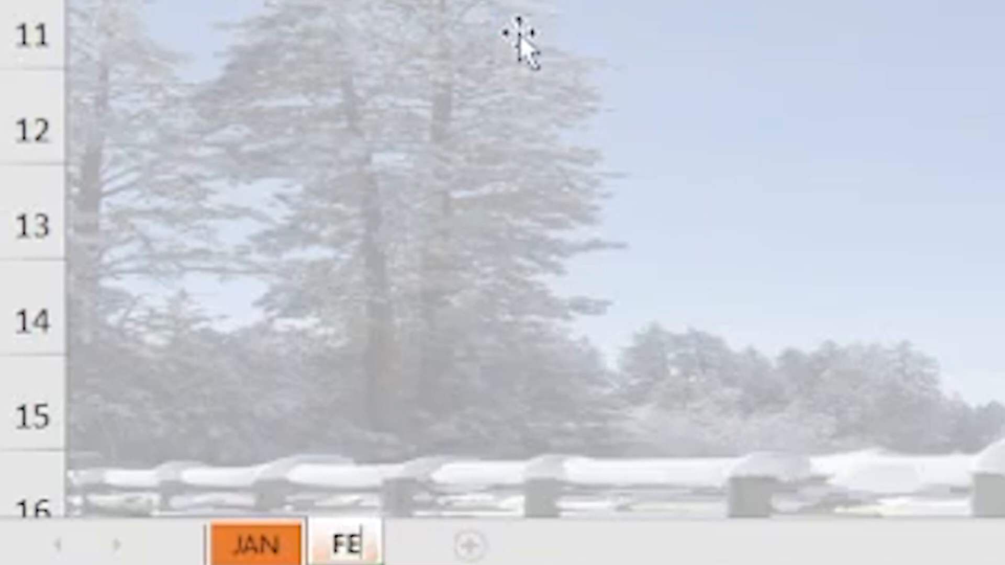
key("Return")
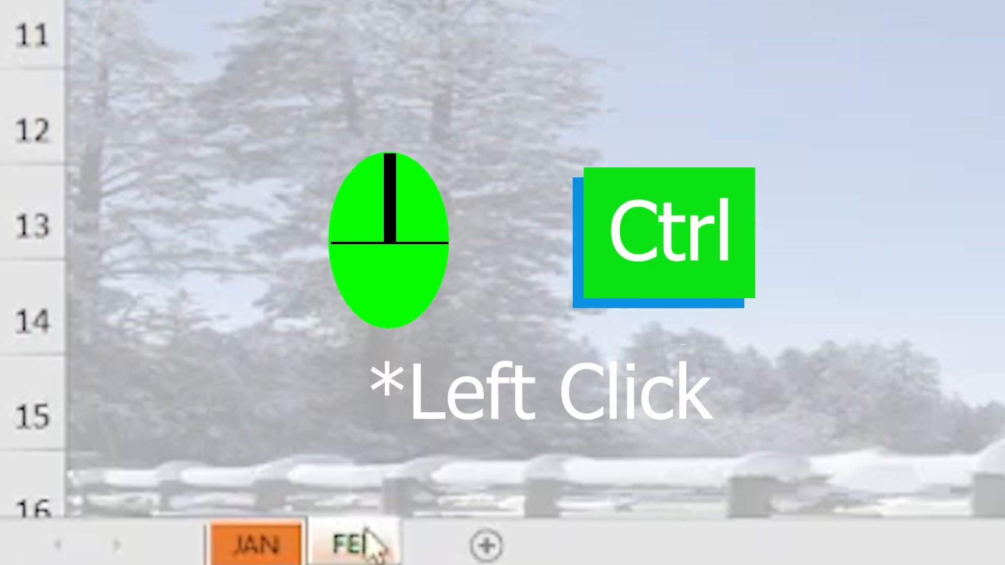
Step: Duplicate the FEB sheet and rename the copy MAR
left_click(357, 549, "ctrl")
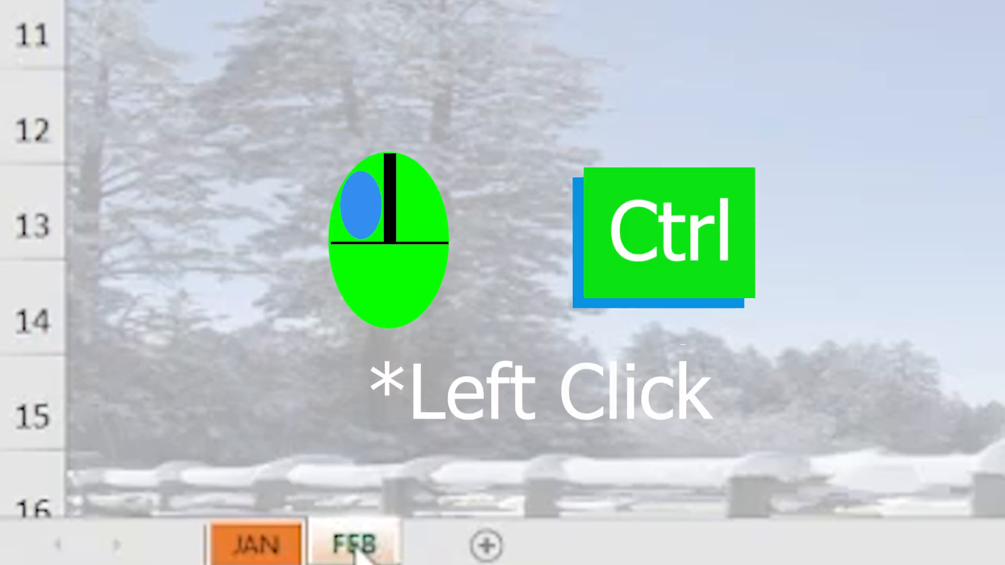
mouse_move(357, 551)
left_mouse_down()
mouse_move(351, 503)
mouse_move(515, 515)
mouse_move(521, 526)
left_mouse_up()
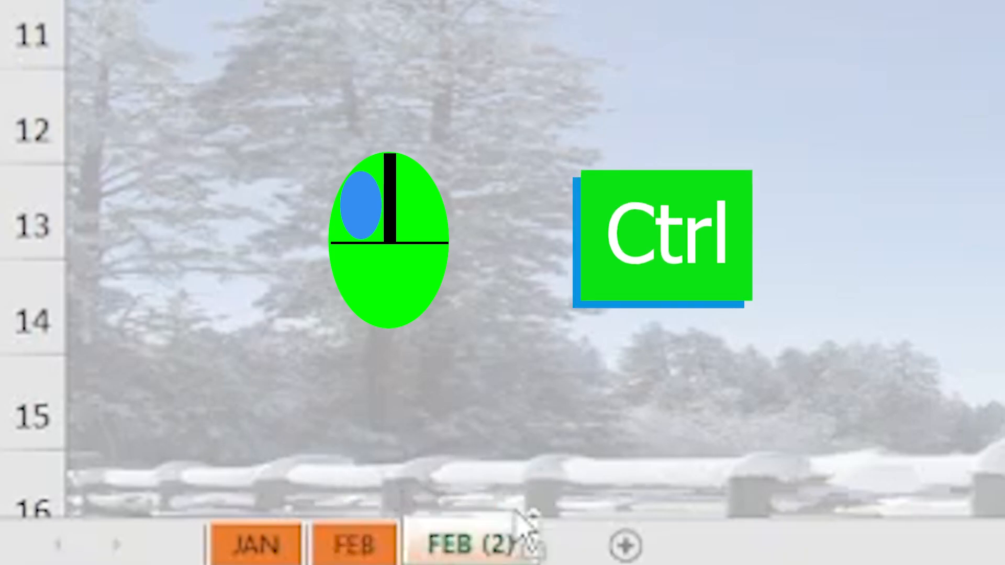
right_click(473, 552)
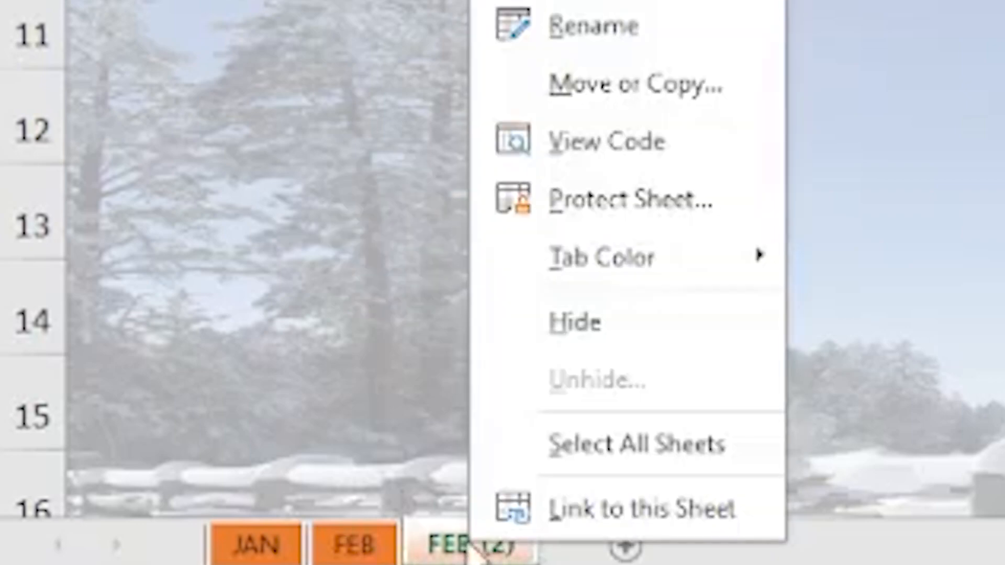
left_click(547, 28)
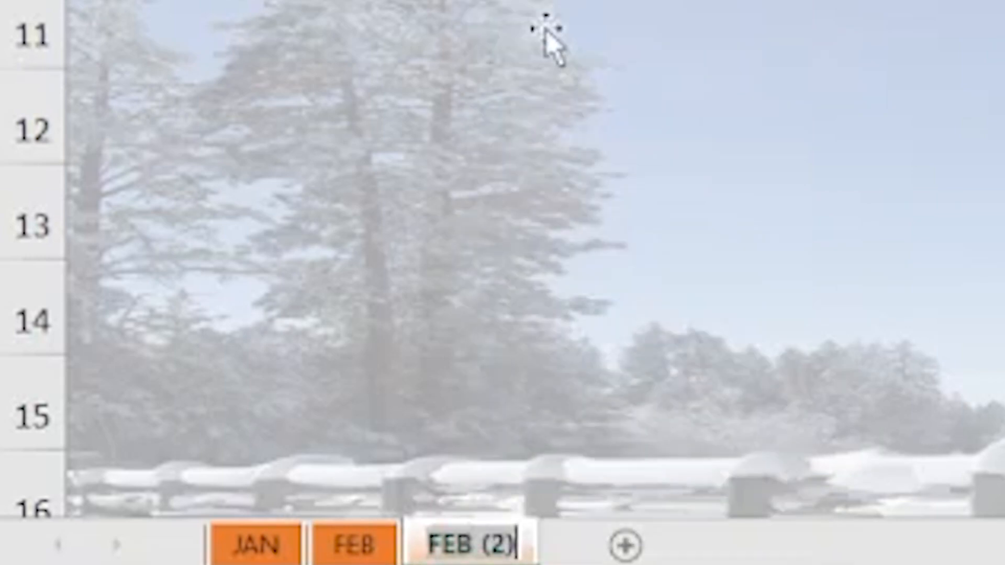
type("MAR")
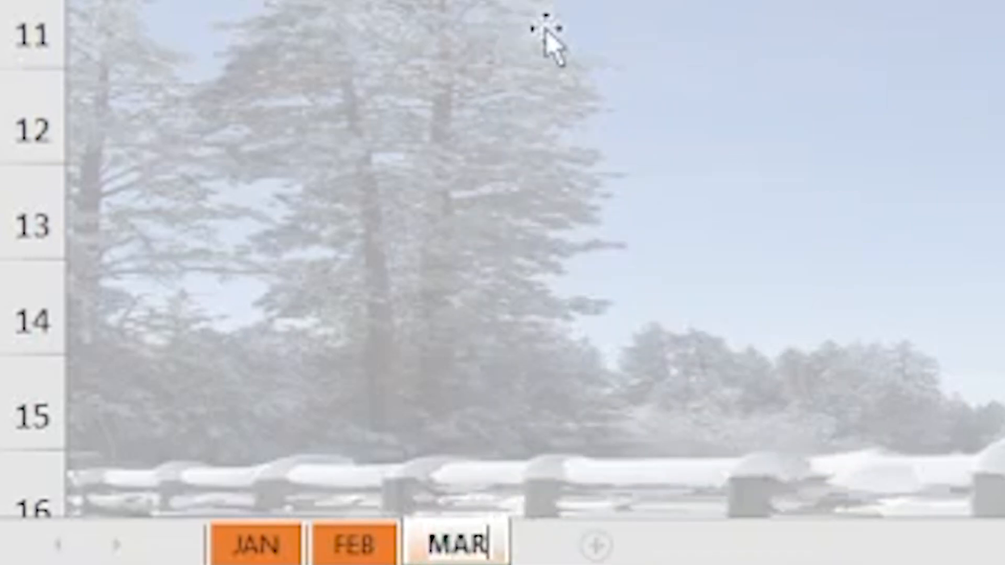
key("Return")
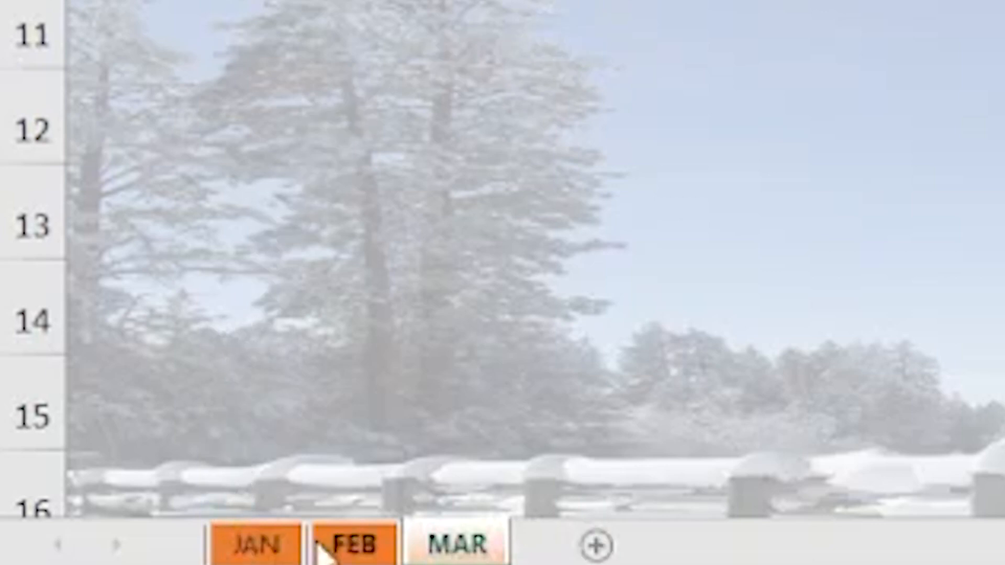
Step: On the FEB sheet, change the month title in cell A1 to FEB
left_click(356, 555)
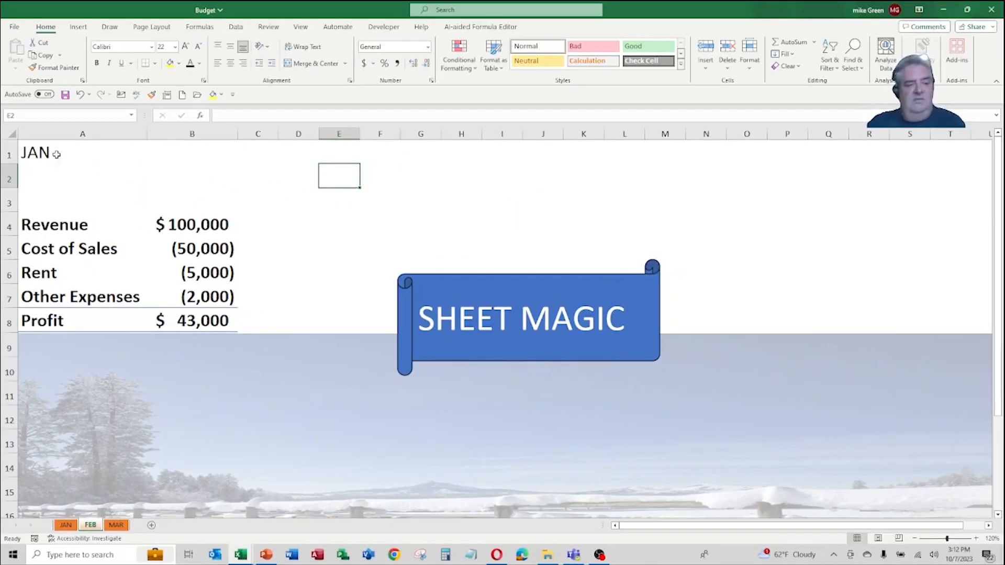
left_click(42, 152)
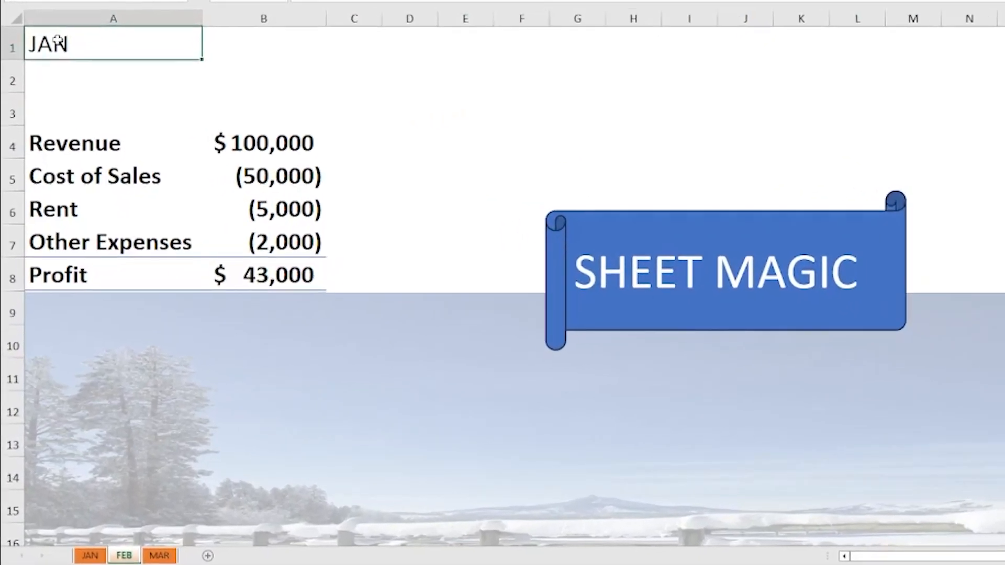
type("FEB")
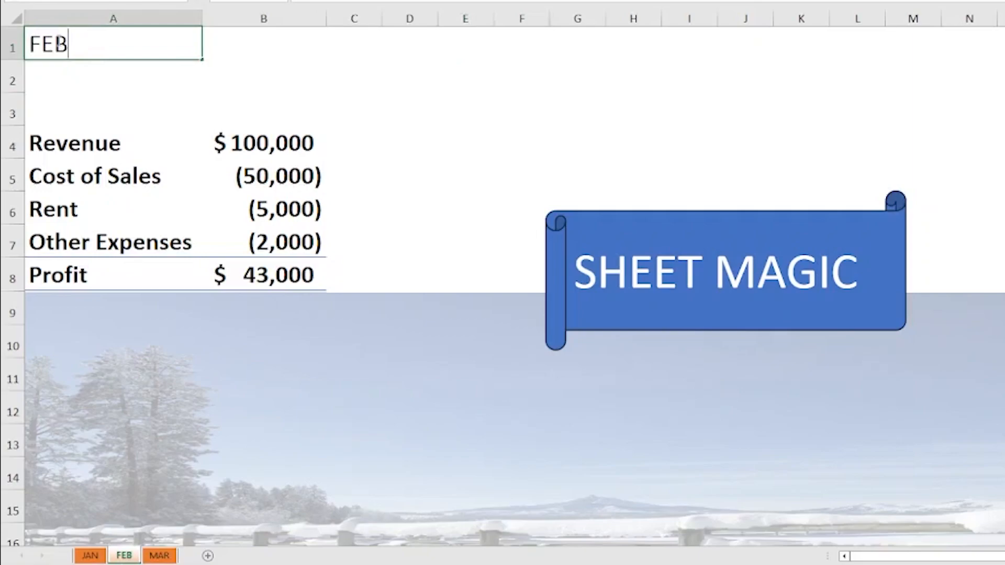
Step: On the MAR sheet, change the month title in cell A1 to MAR
left_click(160, 555)
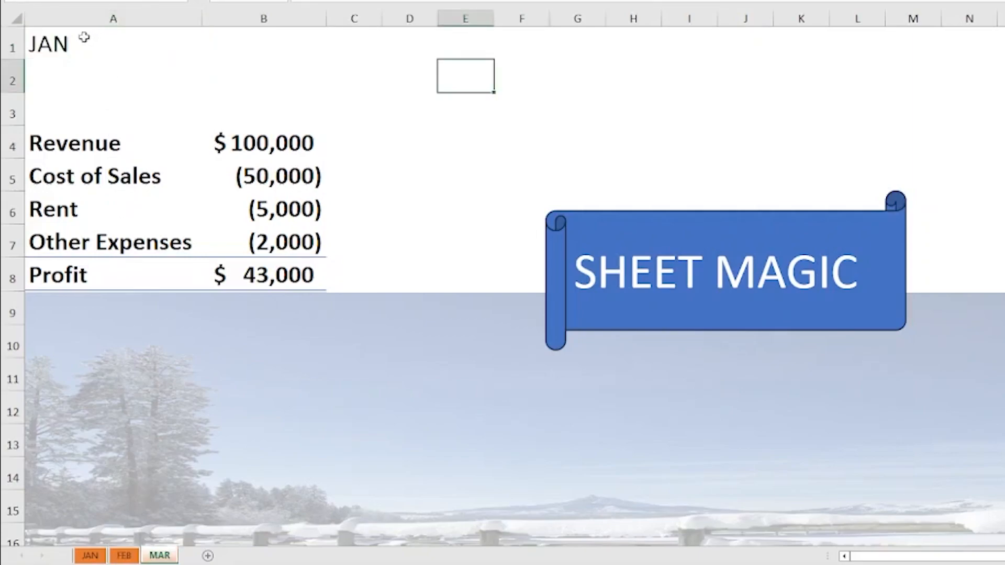
left_click(45, 40)
type("MAR")
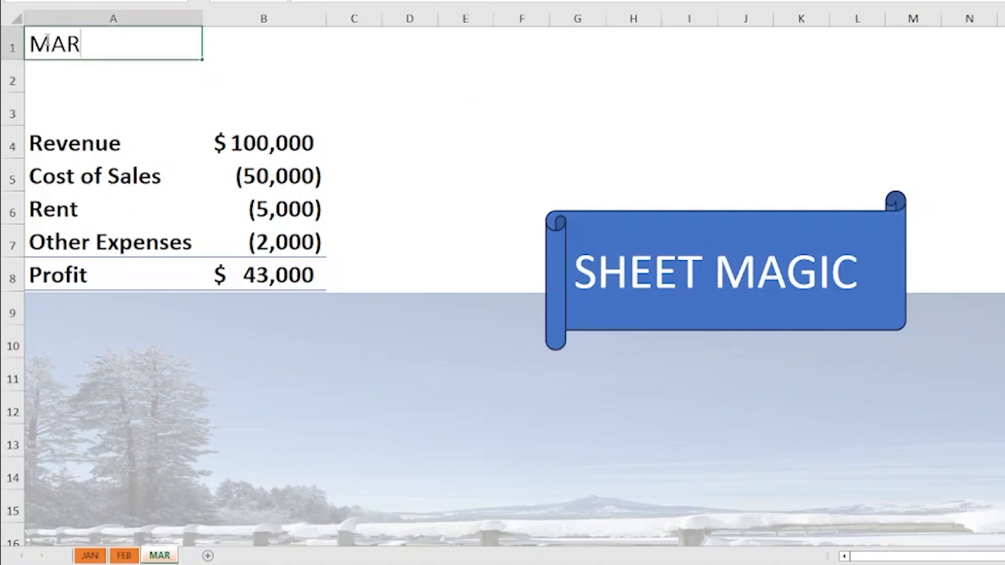
key("Return")
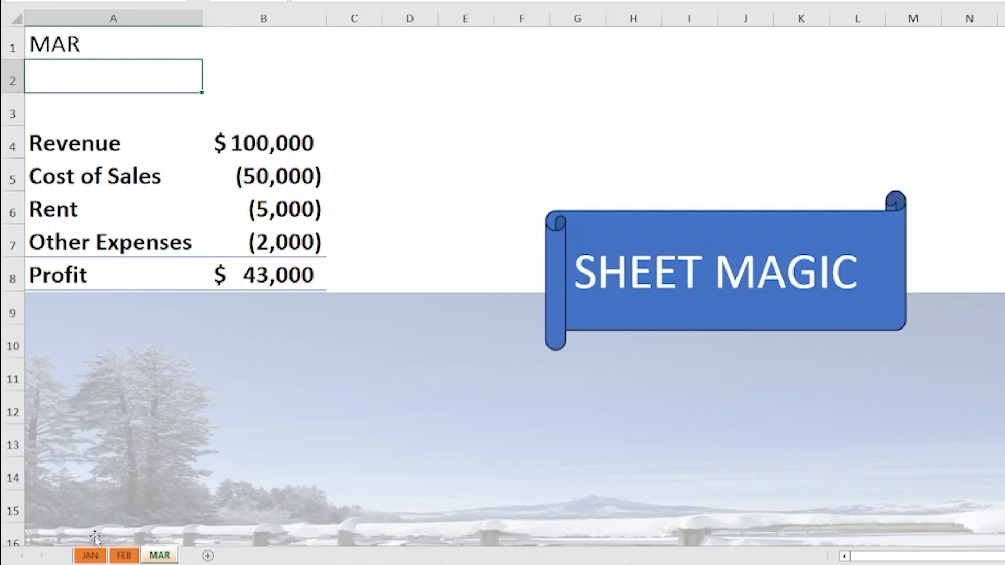
Step: Set the revenue in cell B4 of the FEB sheet to 200,000
left_click(92, 556)
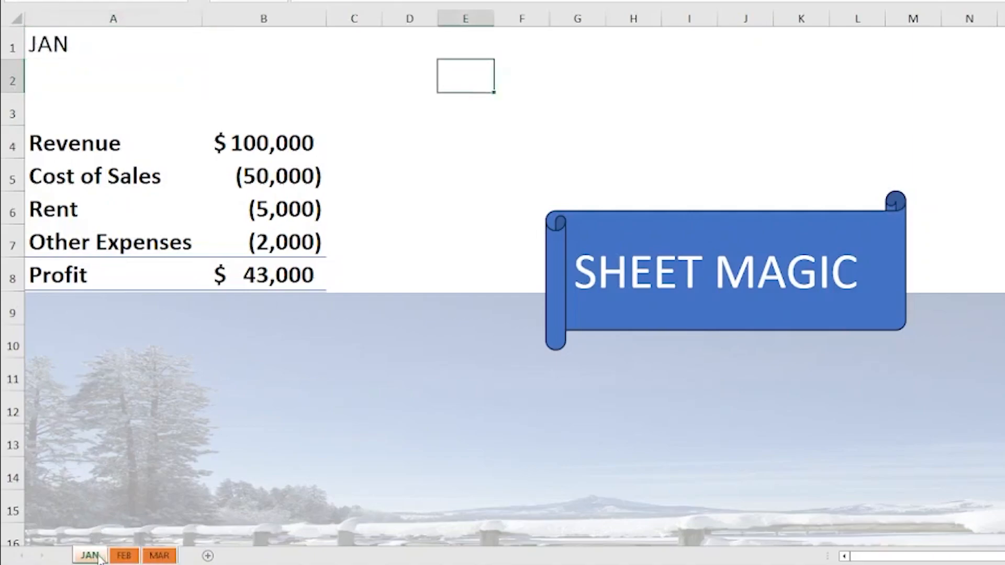
left_click(127, 557)
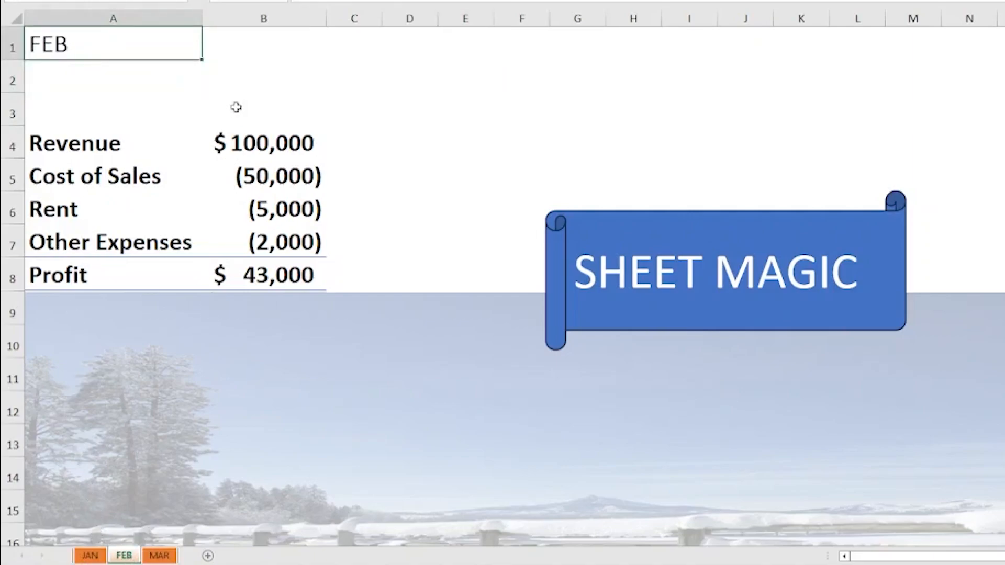
left_click(267, 139)
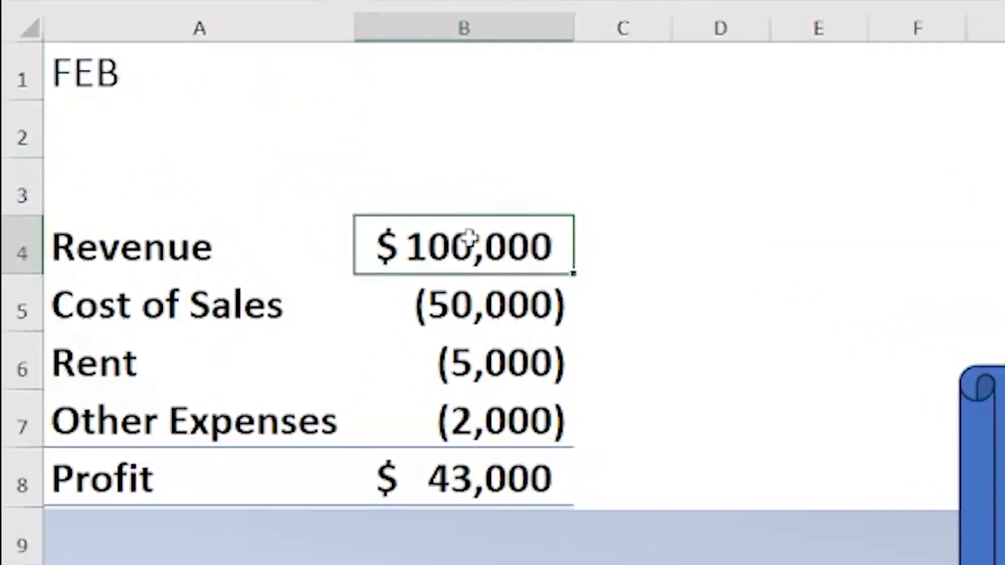
type("20")
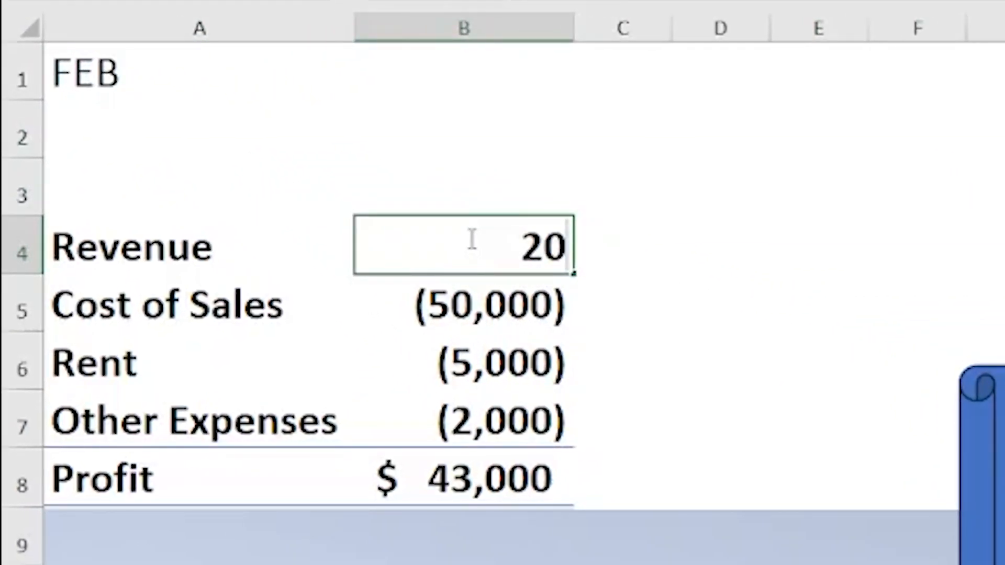
type("0,000")
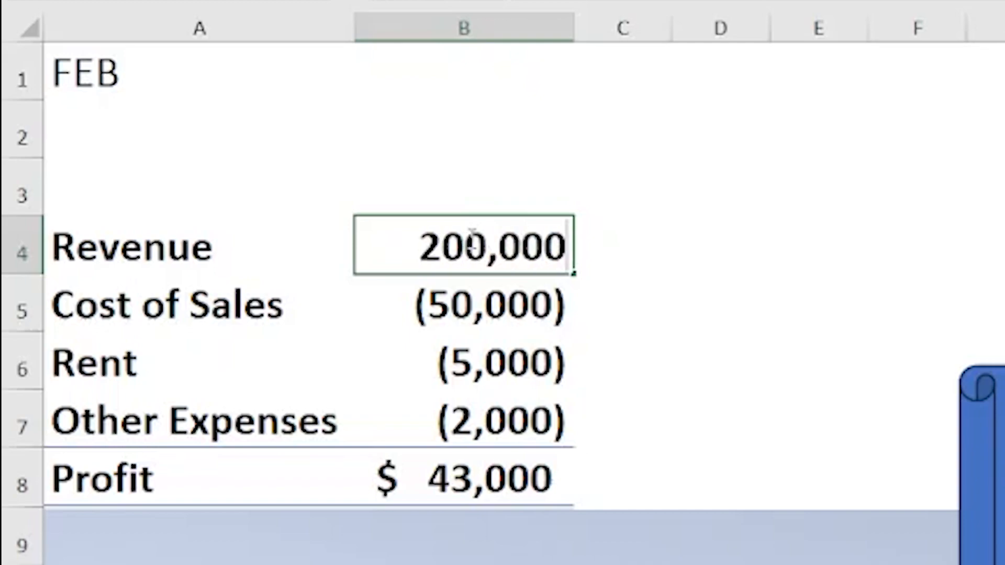
key("Return")
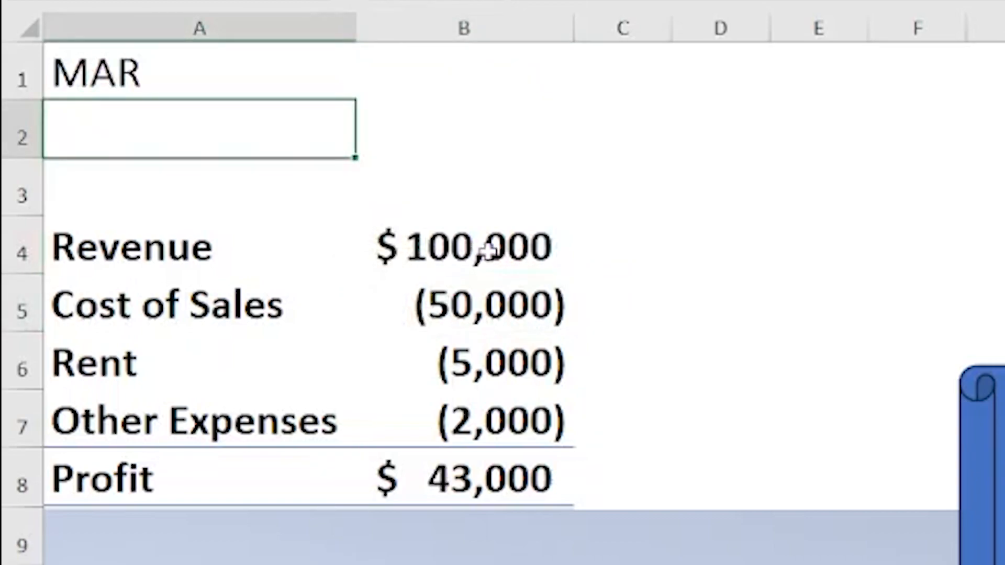
Step: Set the revenue in cell B4 of the MAR sheet to 300,000
left_click(487, 251)
type("3")
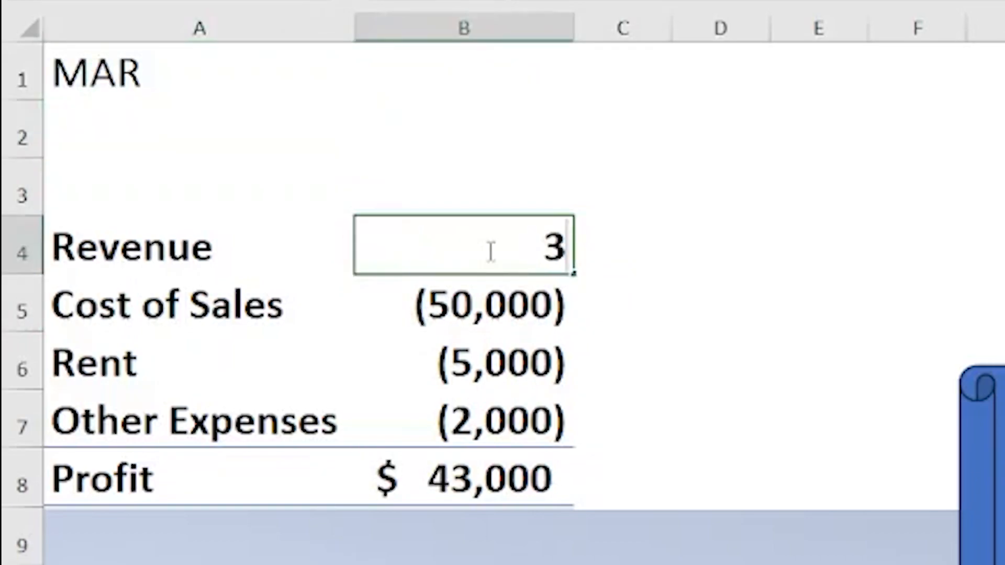
type("00,000")
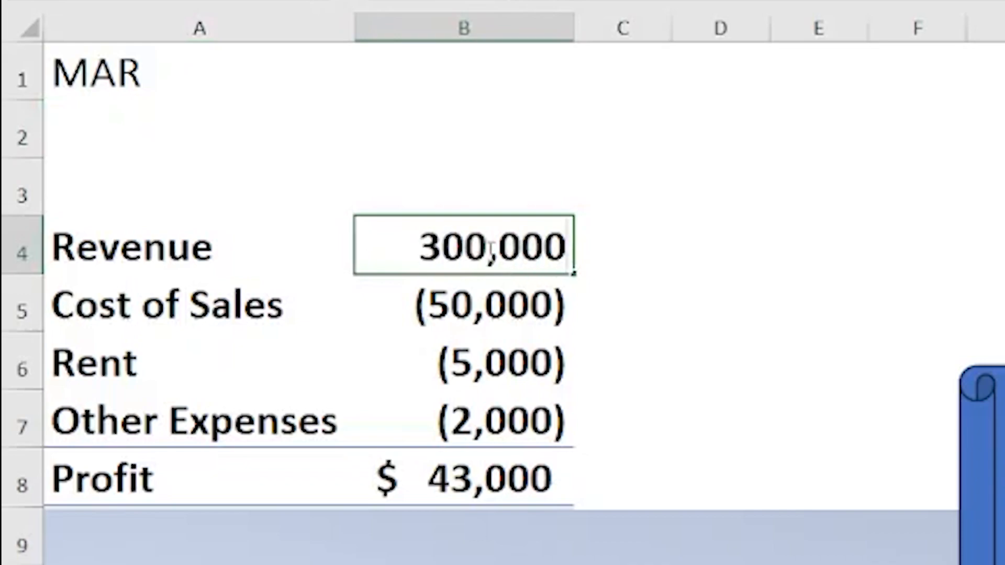
left_click(630, 282)
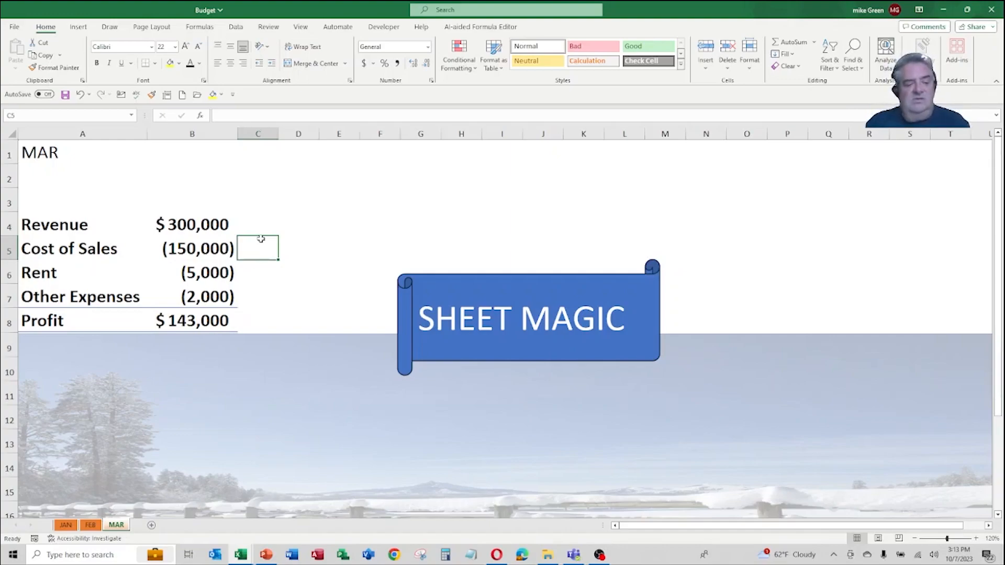
Step: Group the JAN, FEB and MAR sheets together so edits apply to all three
key("ctrl")
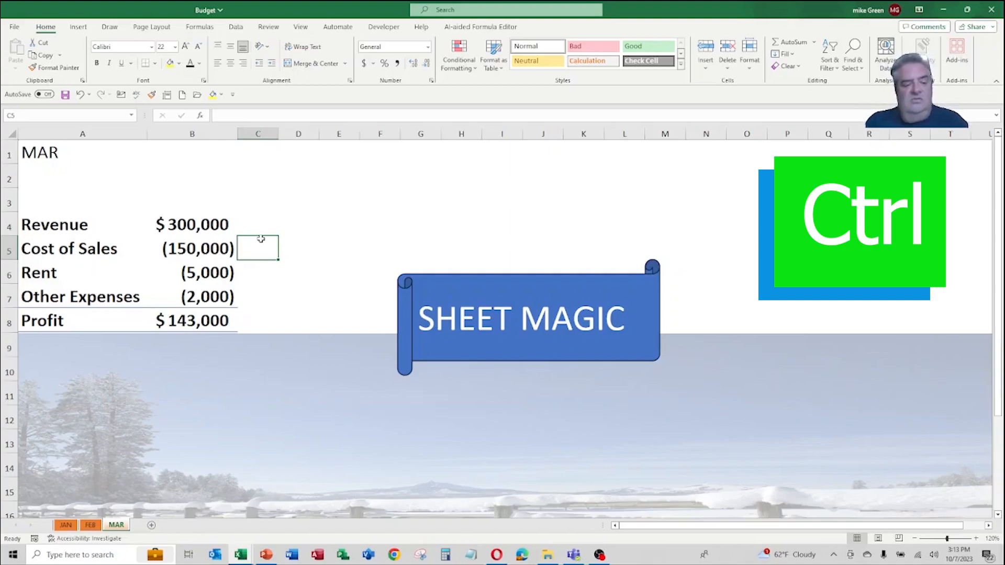
key("shift")
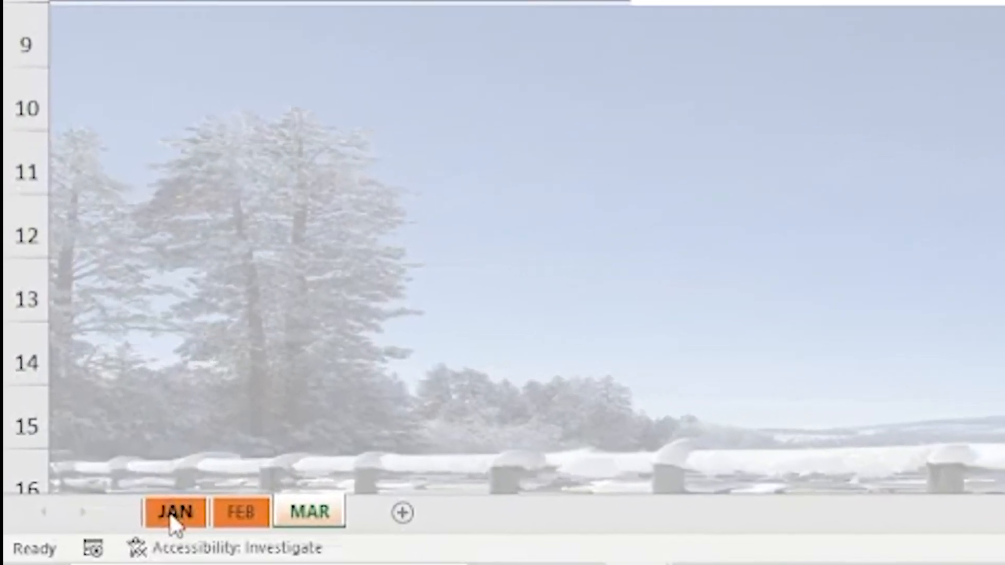
left_click(171, 514, "ctrl")
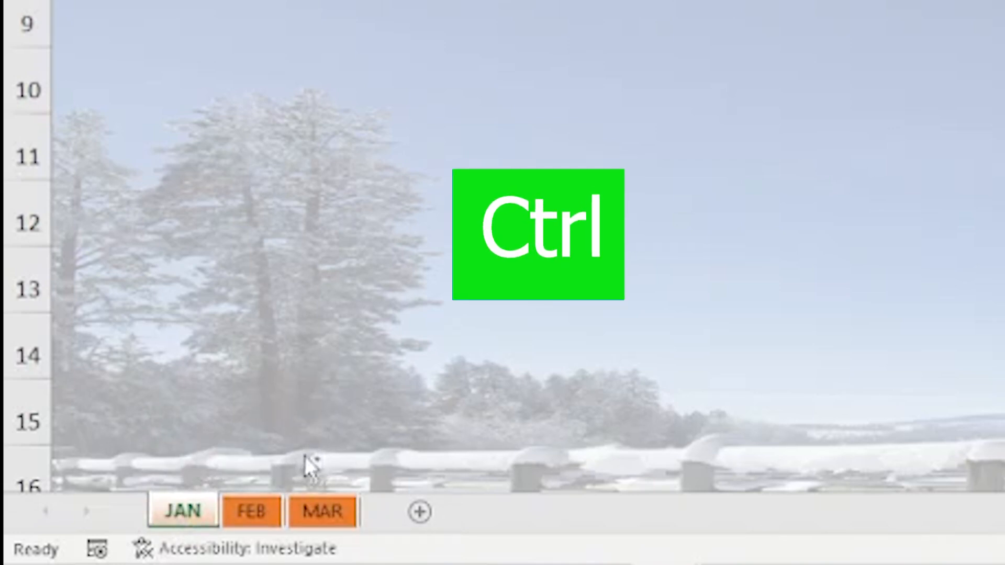
left_click(249, 516, "ctrl")
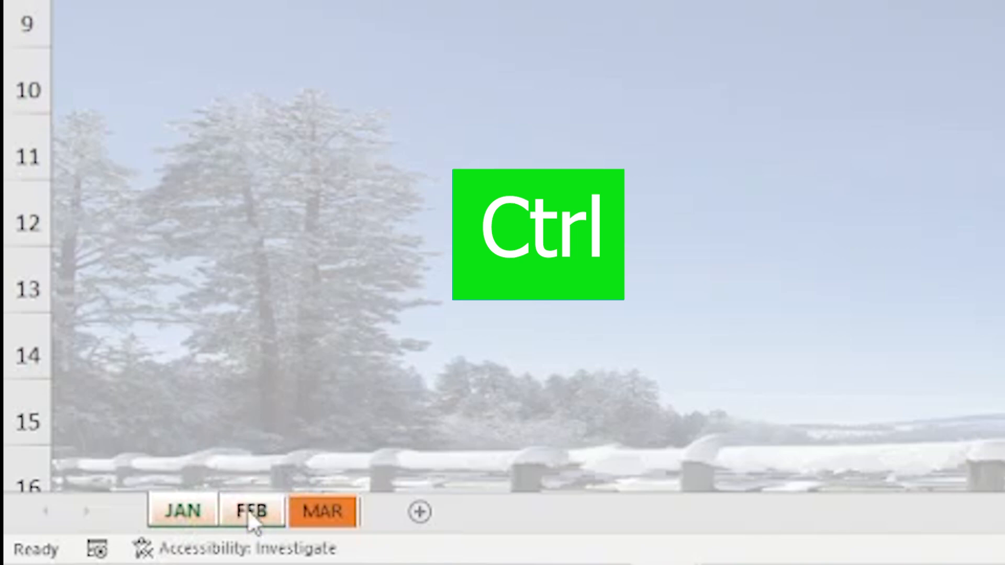
left_click(317, 514, "ctrl")
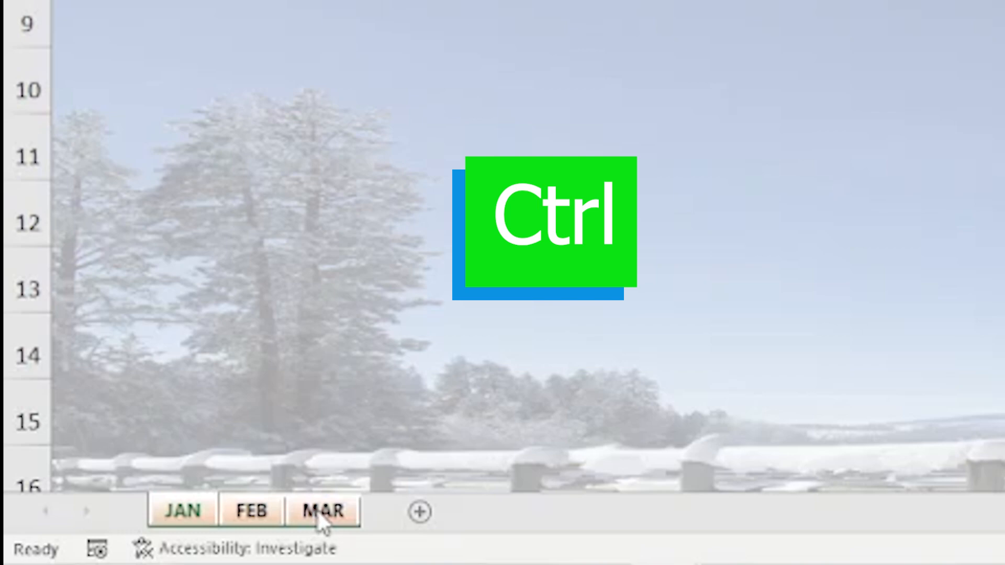
left_click(318, 511, "ctrl")
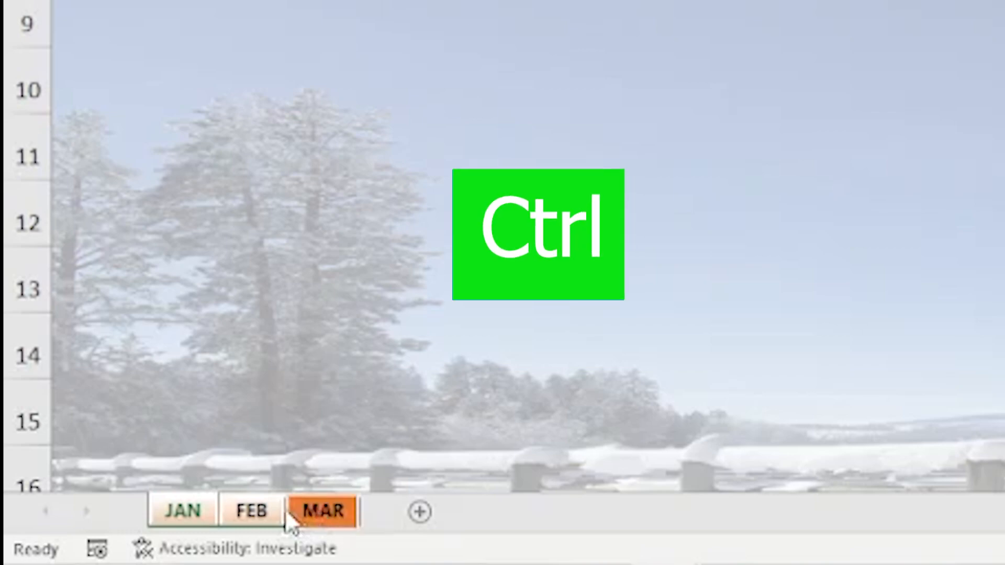
left_click(257, 518, "ctrl")
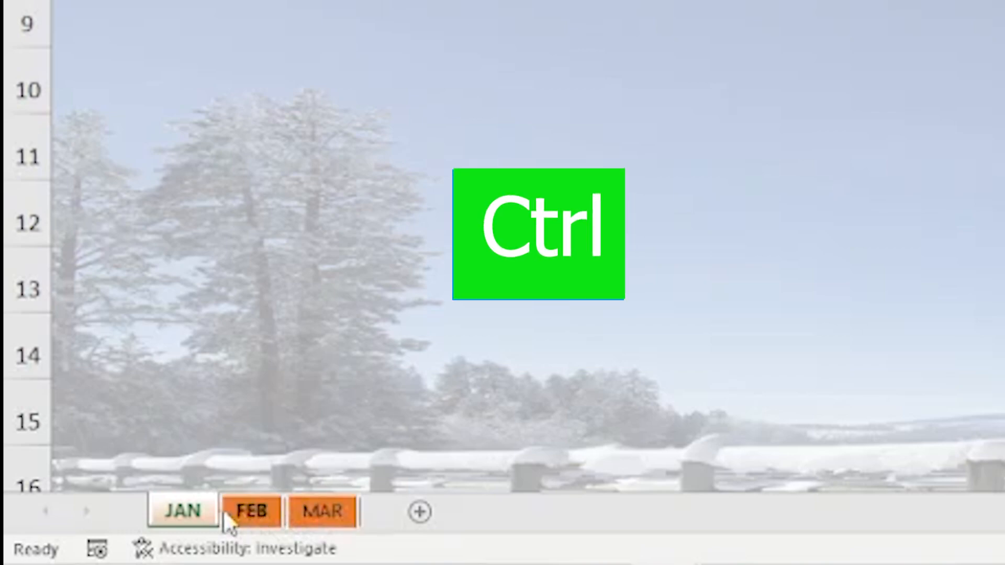
key("shift")
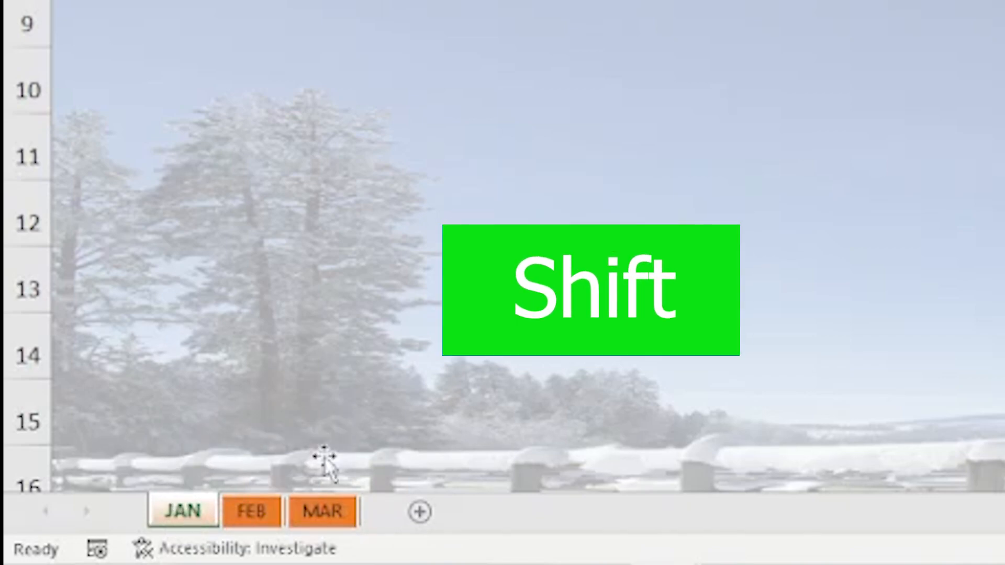
left_click(329, 512, "shift")
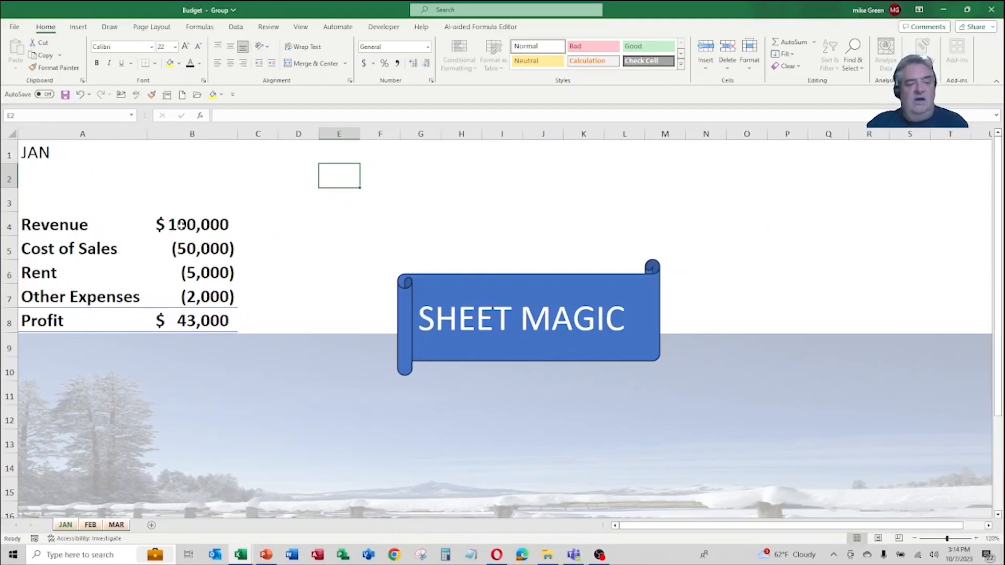
Step: Give the revenue cell B4 a yellow fill on the grouped sheets
left_click(184, 223)
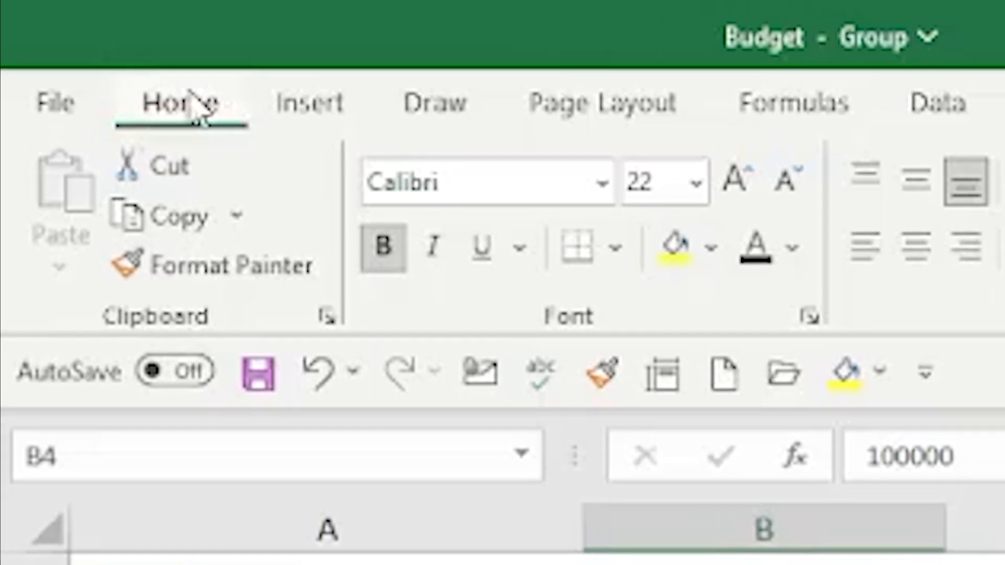
left_click(711, 250)
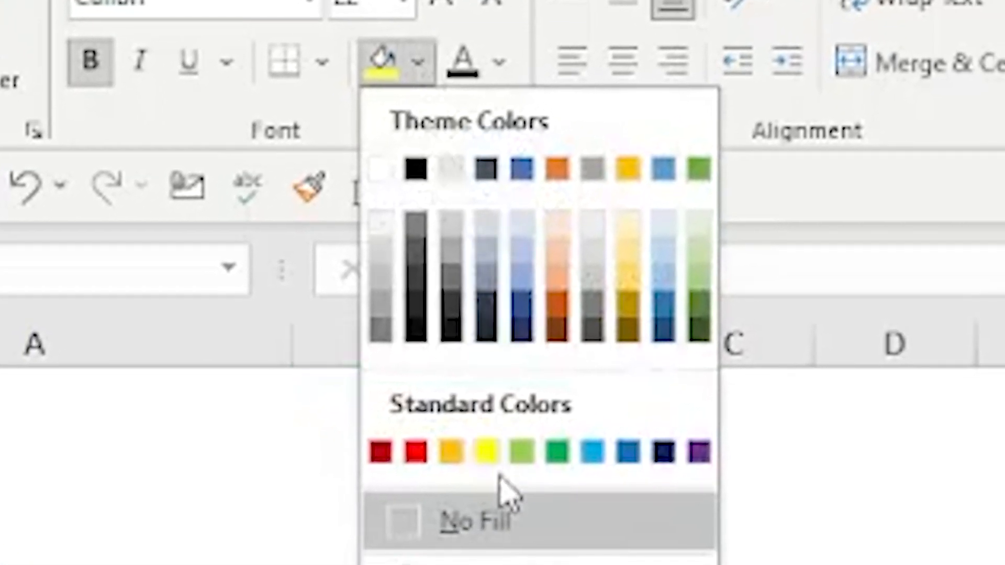
left_click(487, 451)
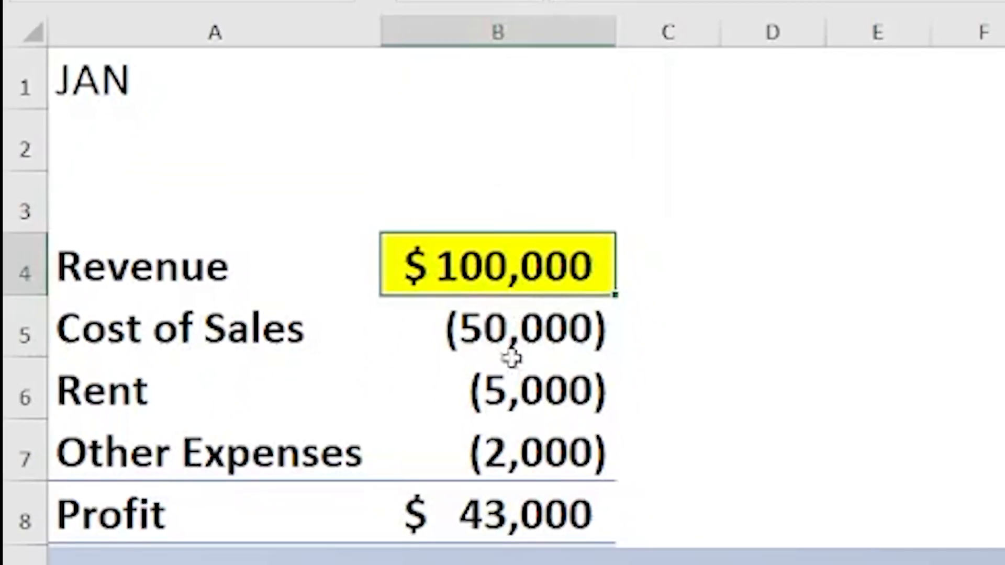
Step: Set Other Expenses in cell B7 to -5000 on the grouped sheets
left_click(512, 452)
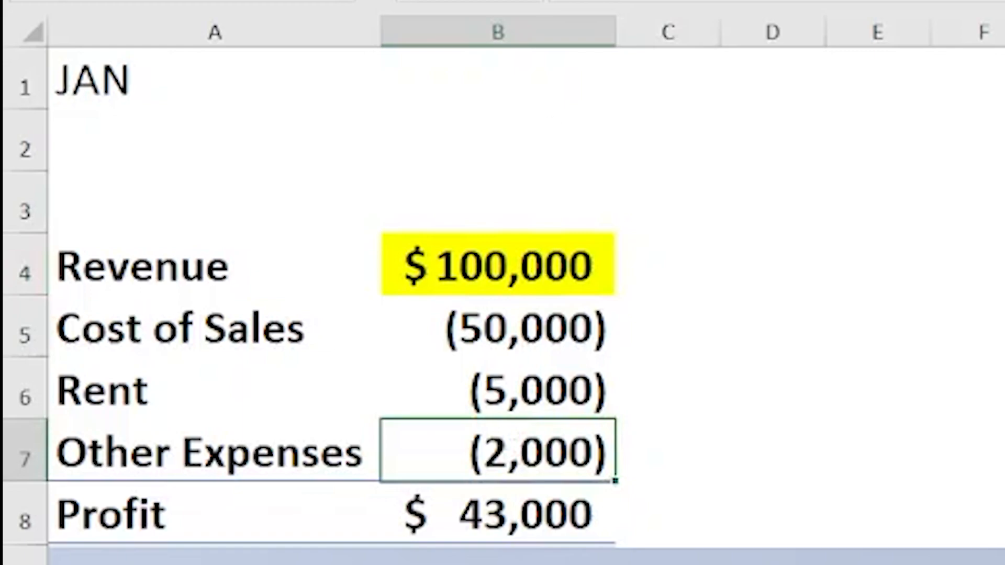
key("F2")
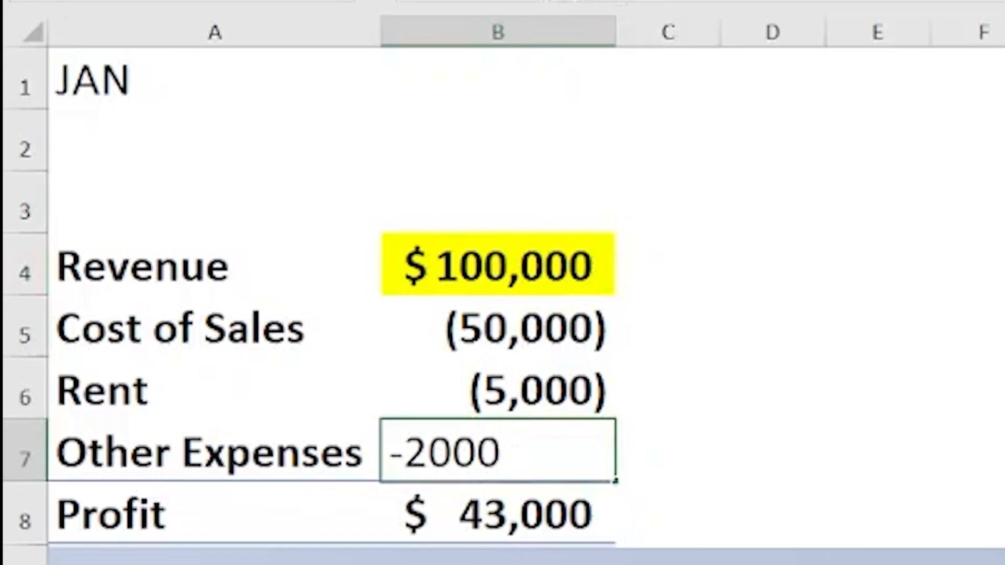
key("BackSpace")
type("5")
key("Return")
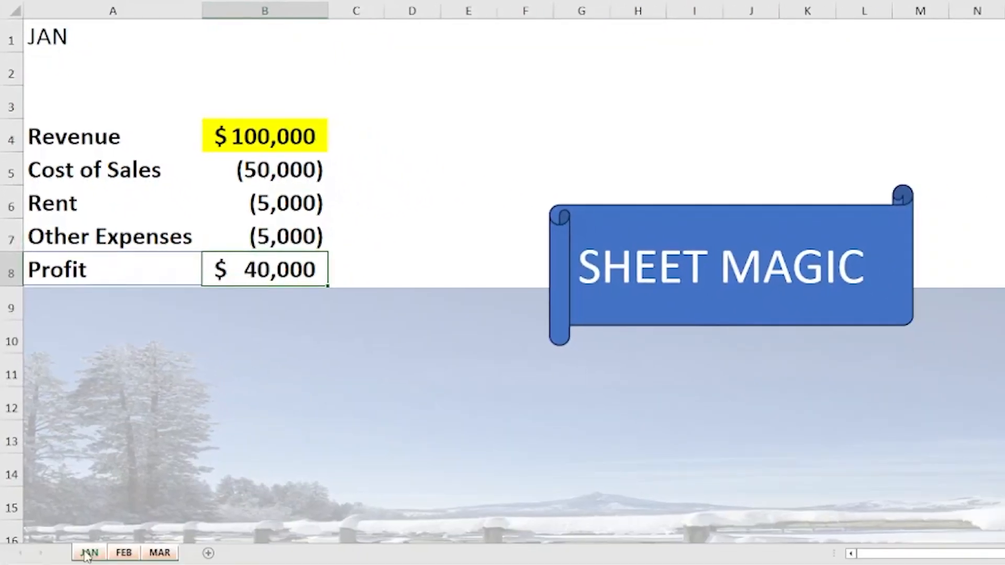
Step: Regroup all three month sheets and colour their tabs green
left_click(125, 554)
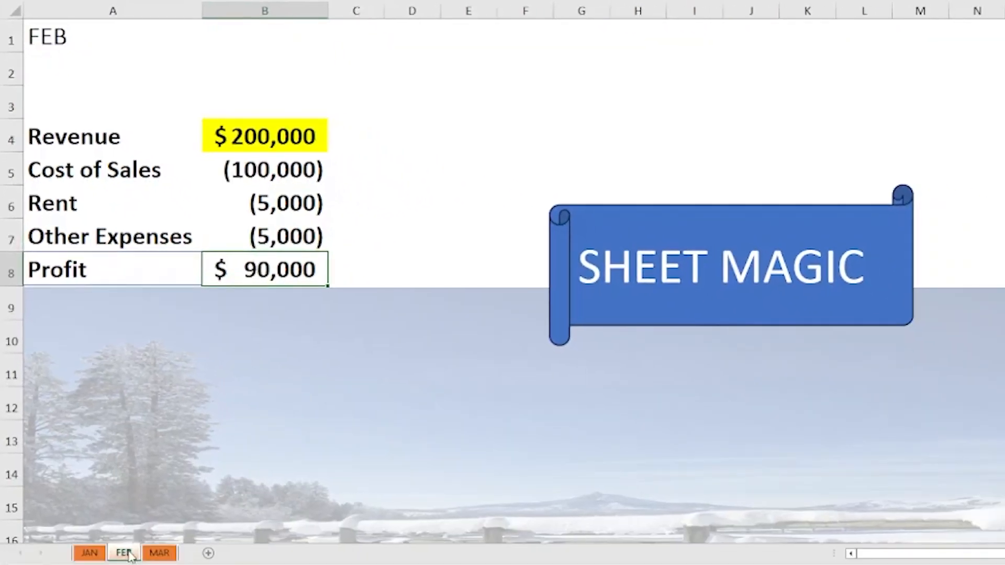
left_click(159, 554)
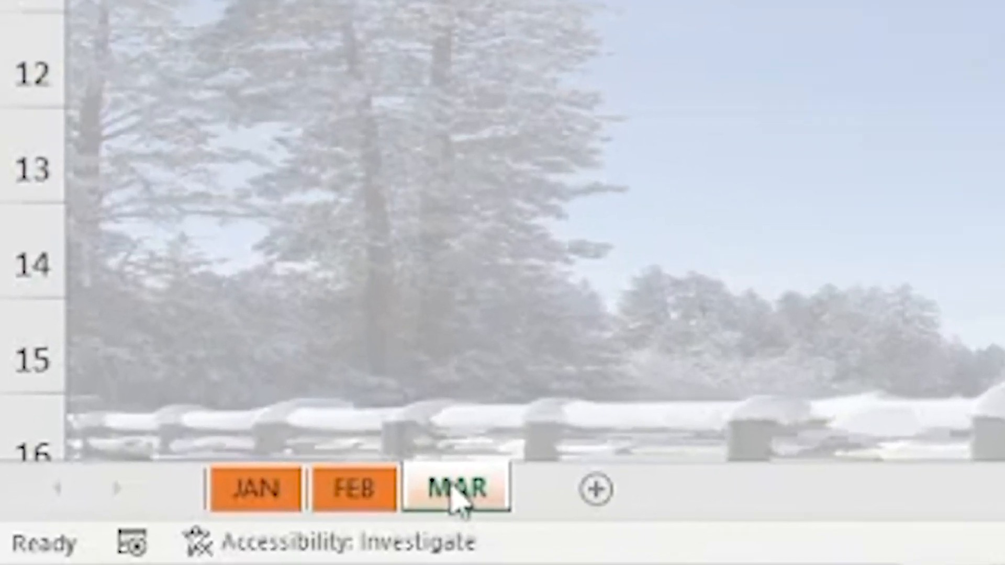
left_click(236, 504)
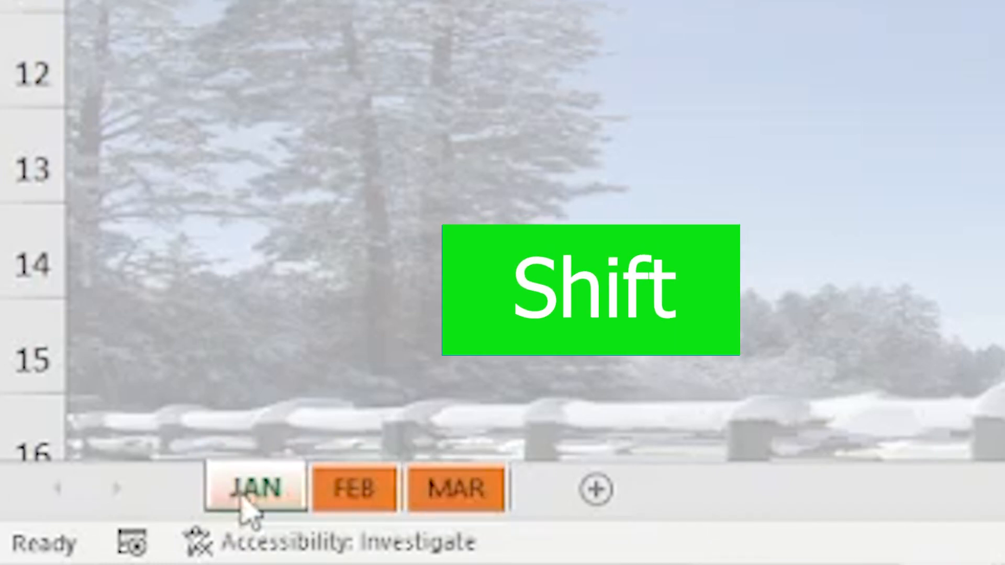
left_click(444, 500, "shift")
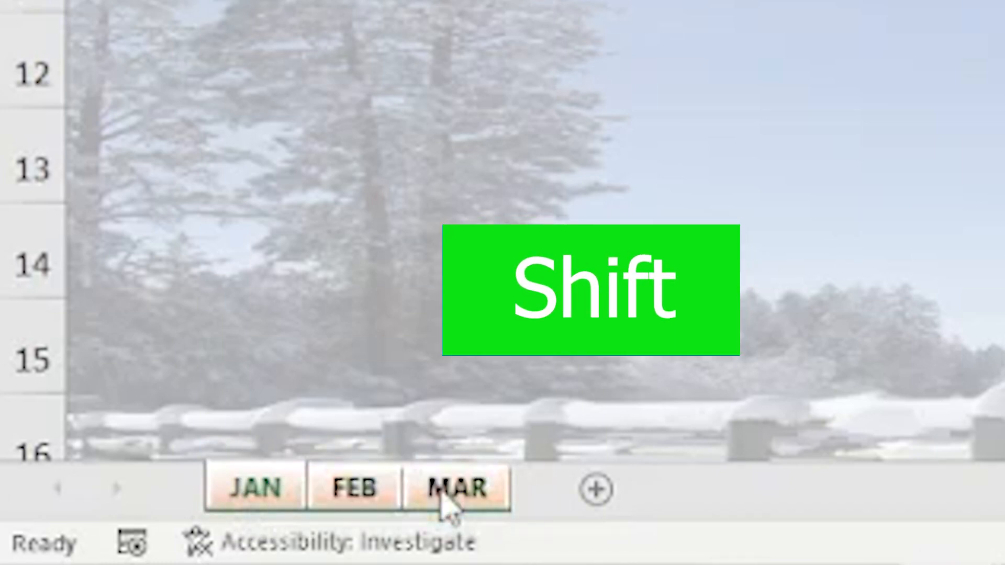
right_click(451, 504)
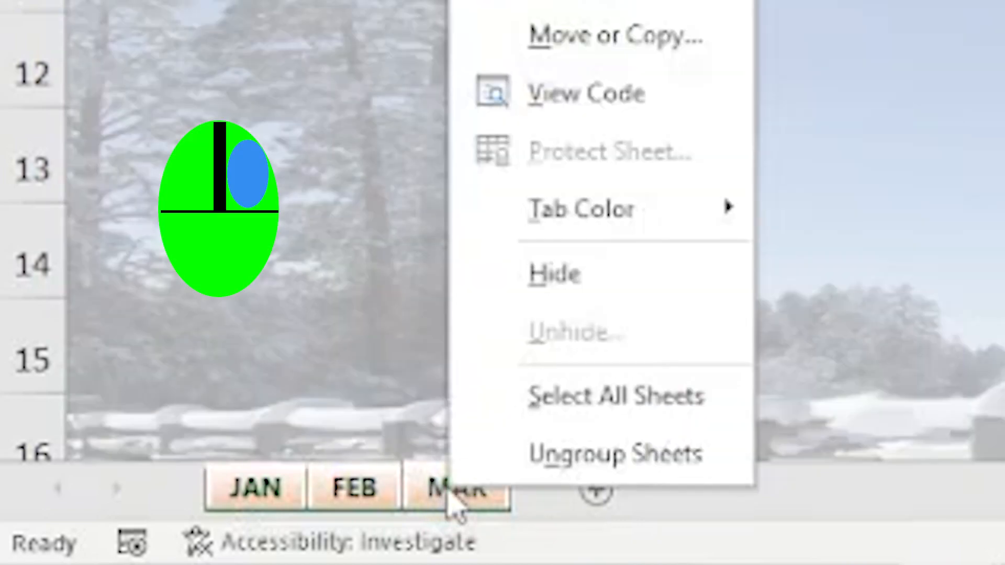
mouse_move(571, 219)
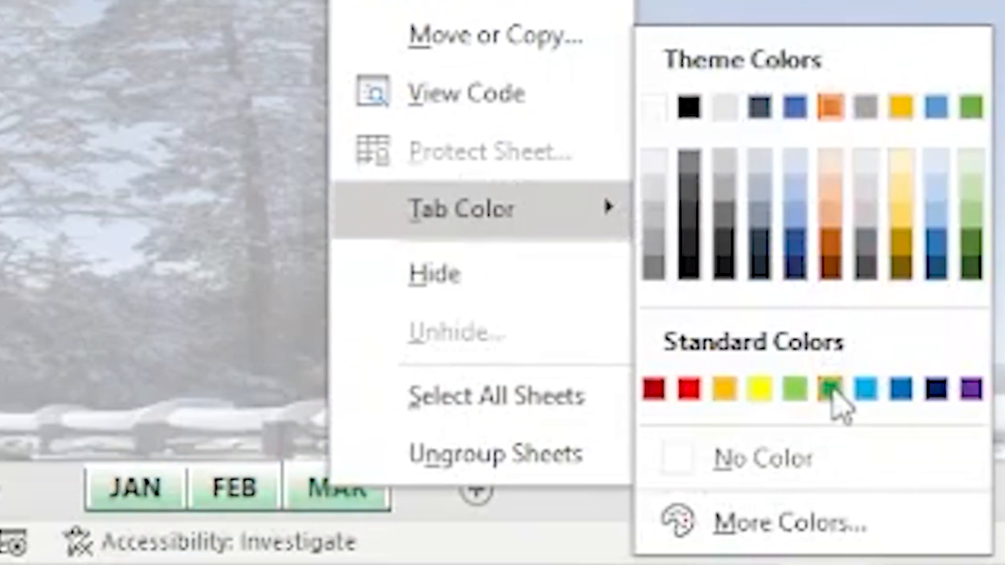
left_click(831, 390)
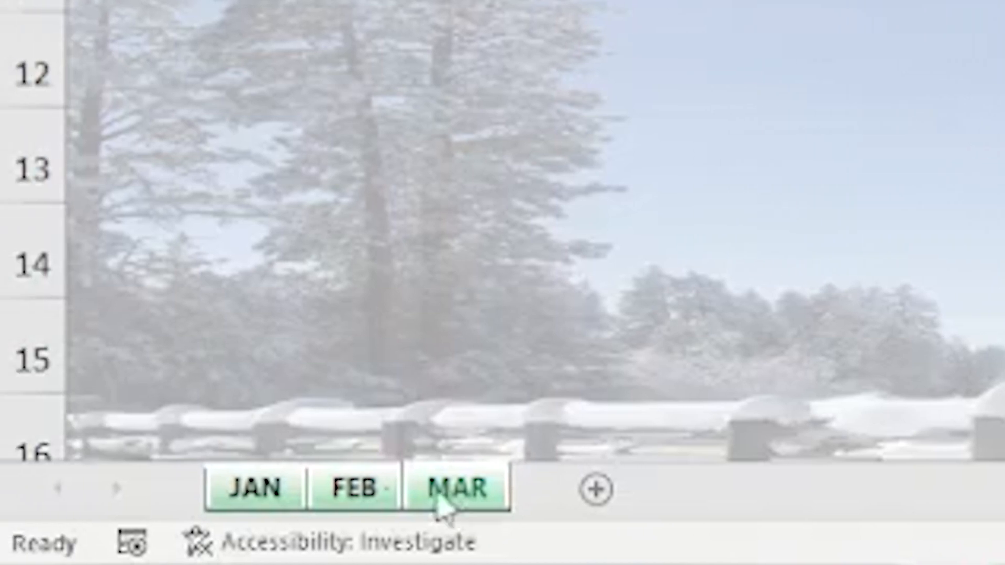
Step: Start protecting the JAN sheet and untick both Select locked cells and Select unlocked cells
left_click(362, 500)
left_click(281, 497)
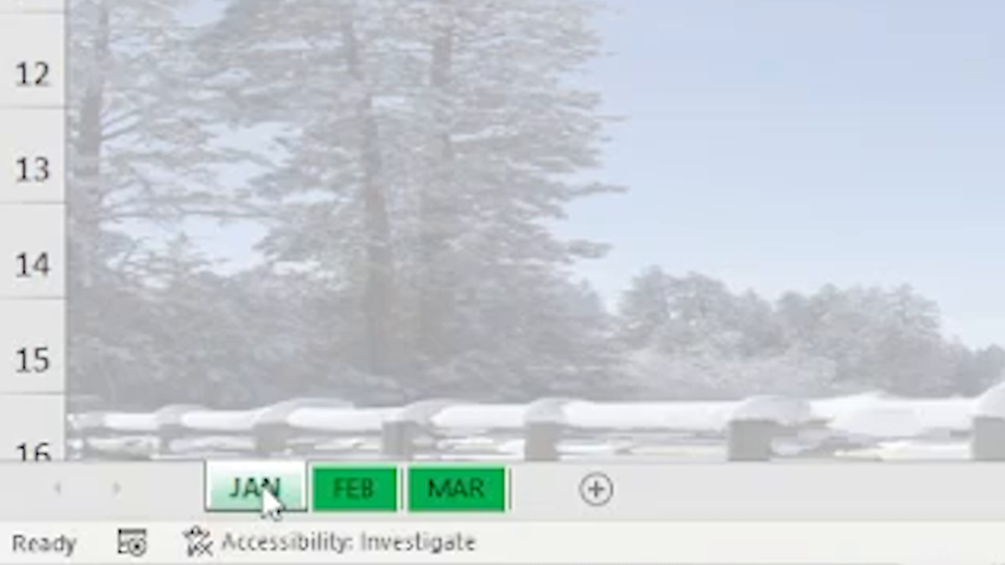
right_click(268, 500)
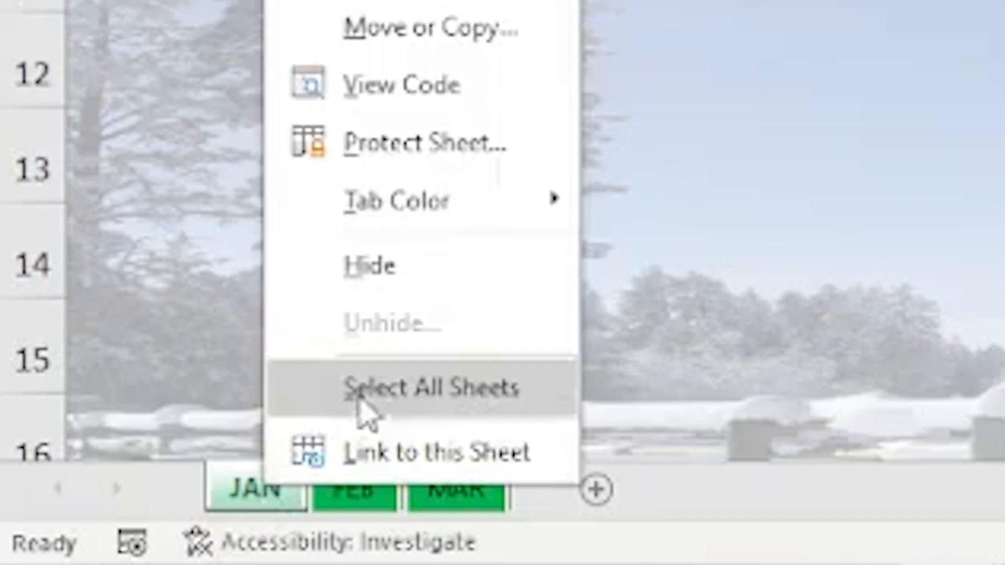
left_click(479, 145)
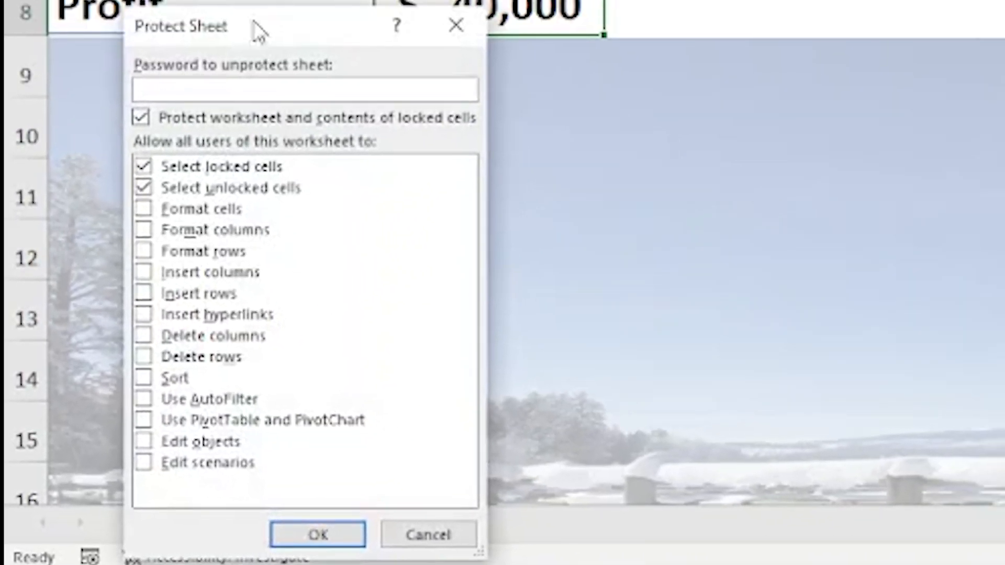
left_click_drag(261, 22, 420, 23)
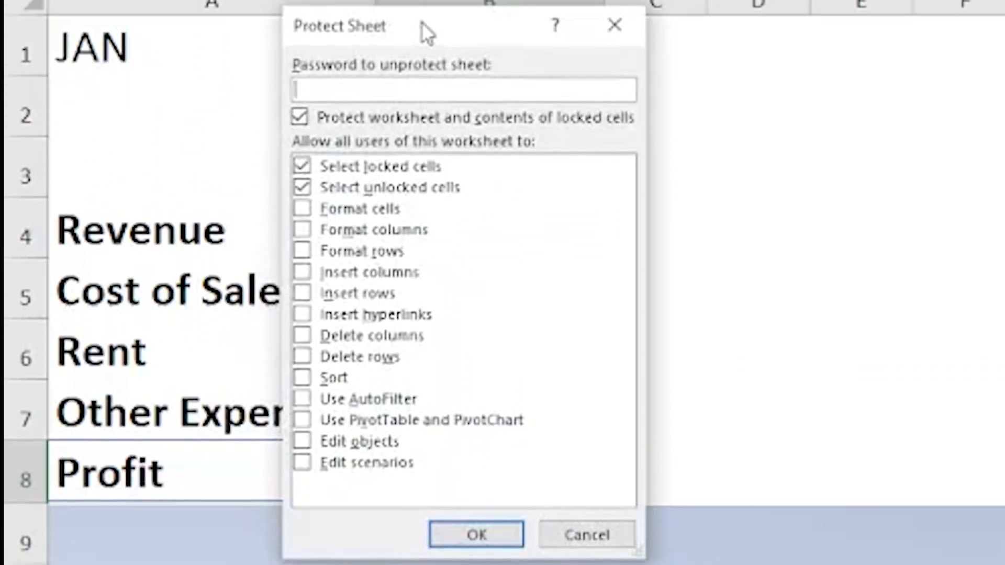
left_click(303, 167)
left_click(302, 189)
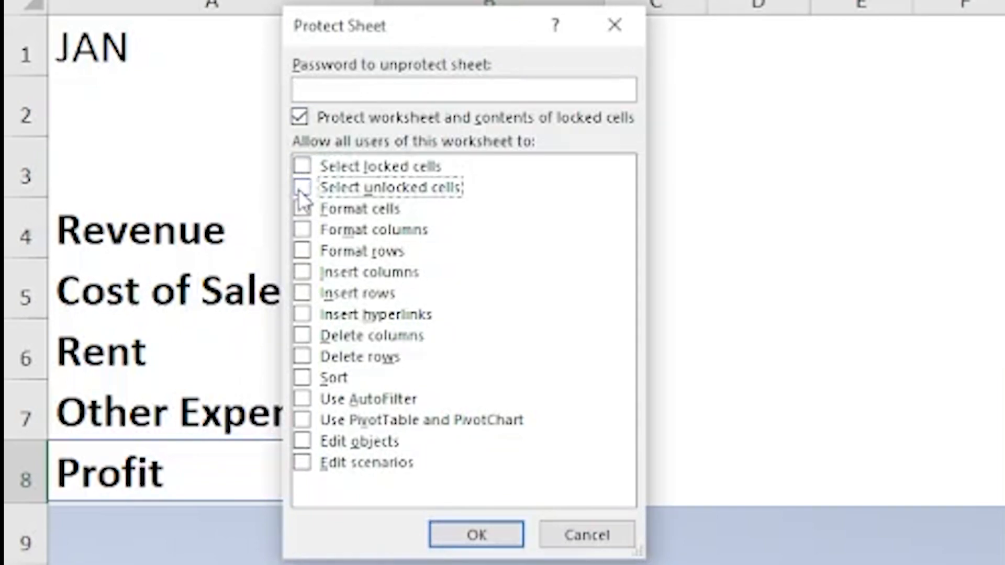
Step: Enter a sheet protection password for JAN and re-enter it to confirm
left_click(331, 85)
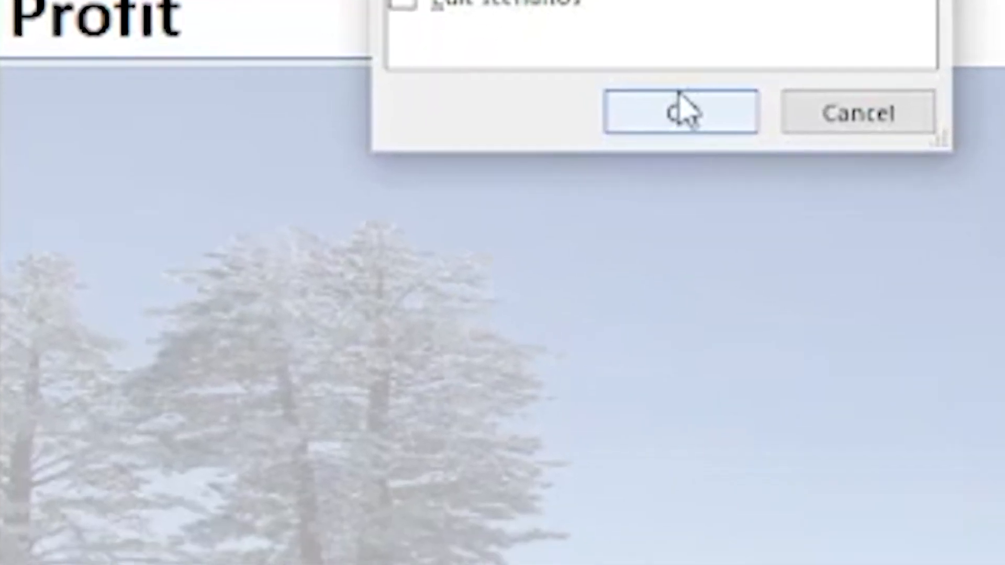
left_click(476, 534)
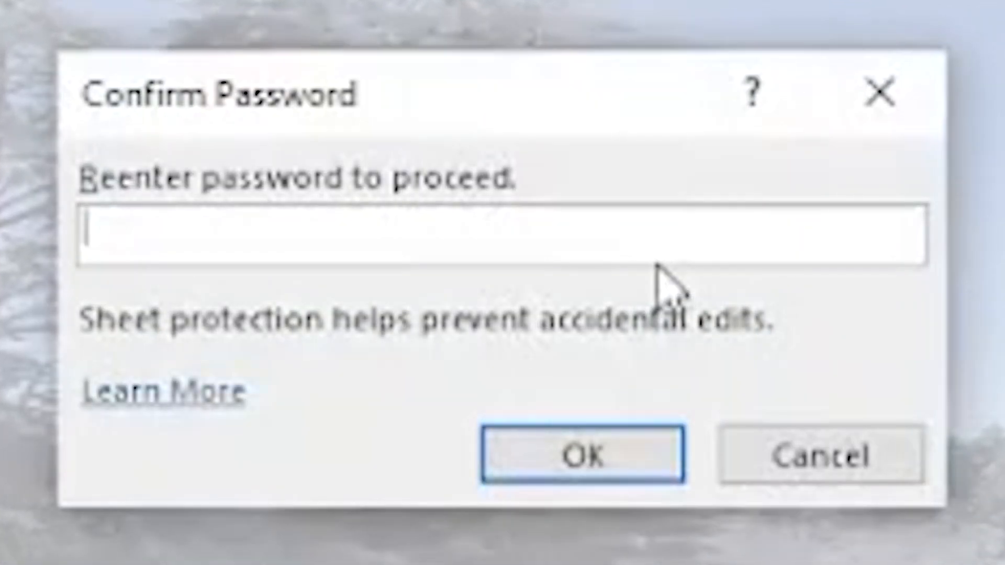
type("1234567")
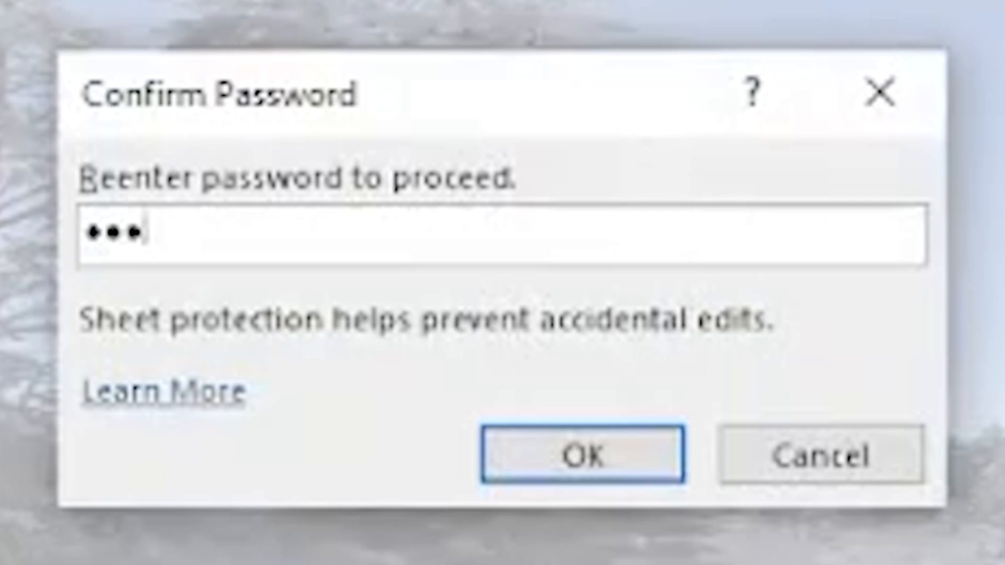
type("8")
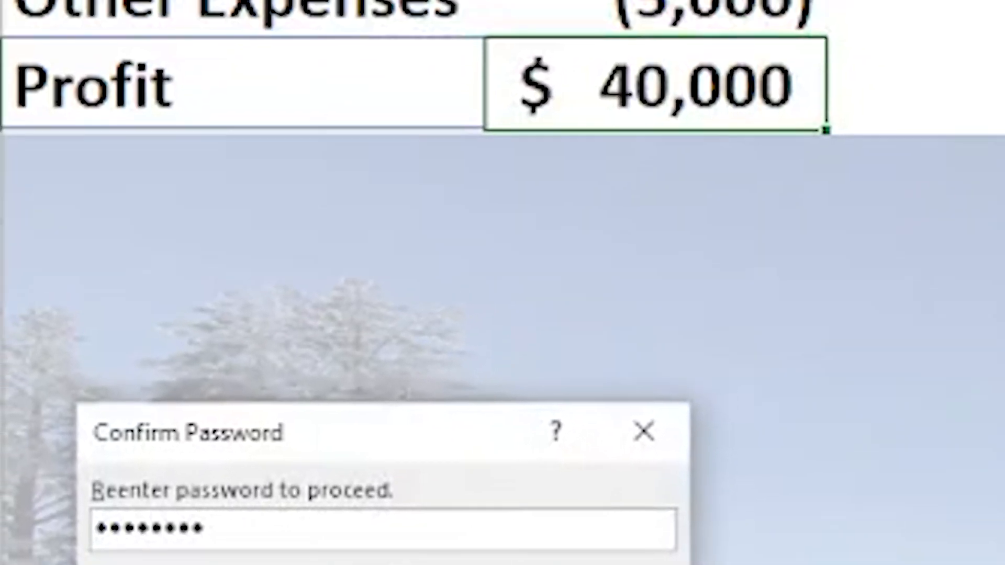
key("Return")
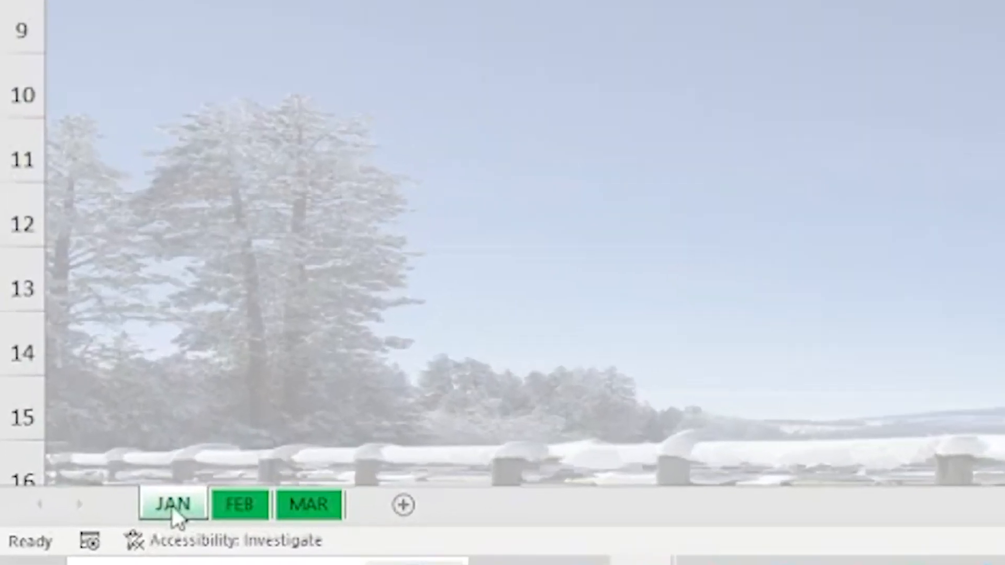
Step: Unprotect the JAN sheet by entering its sheet protection password
right_click(65, 526)
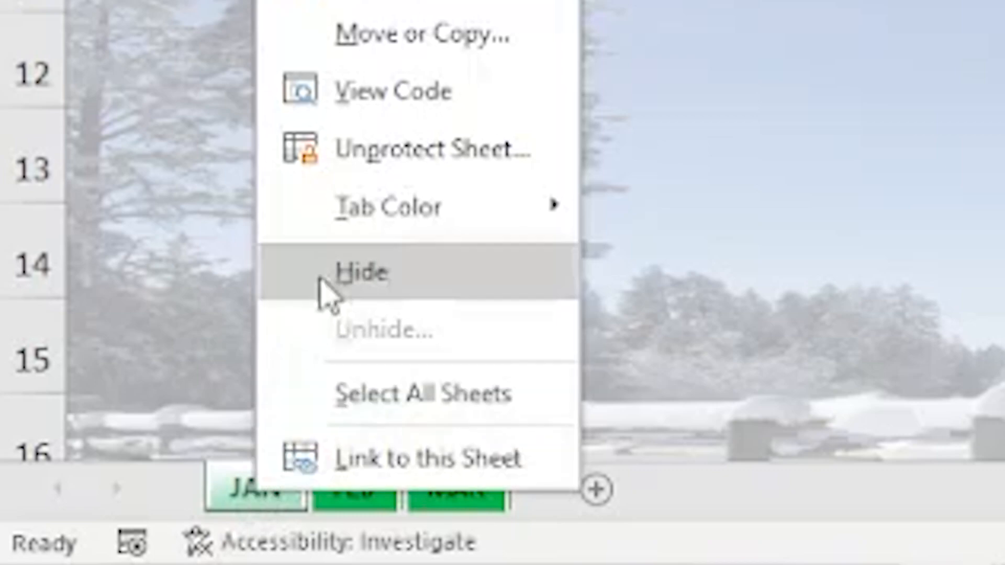
left_click(374, 157)
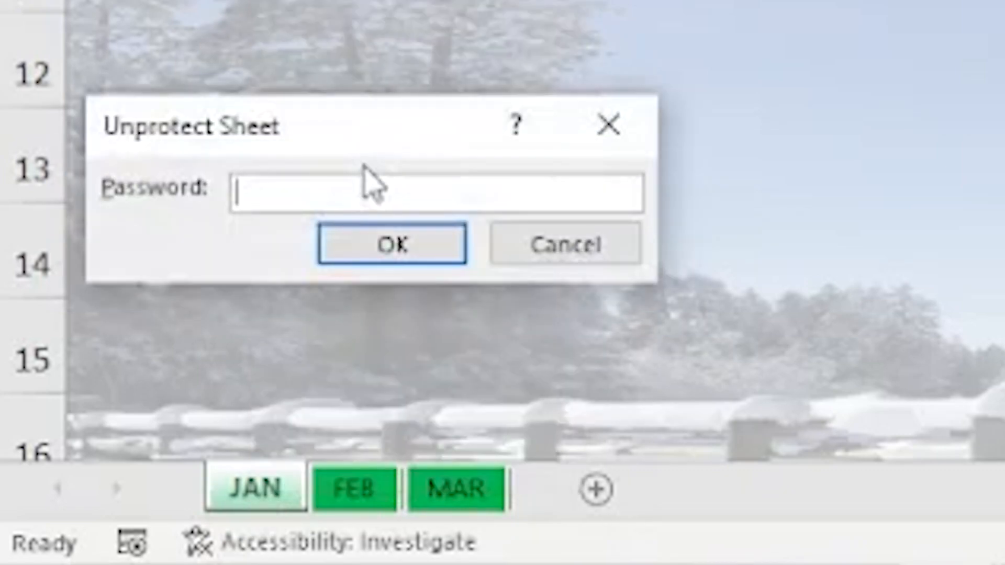
type("*********")
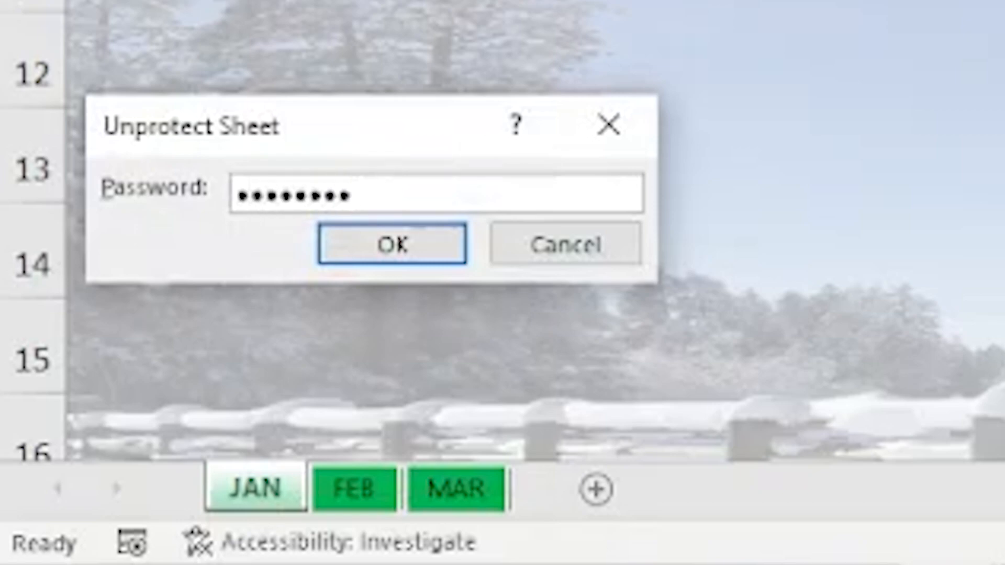
left_click(366, 252)
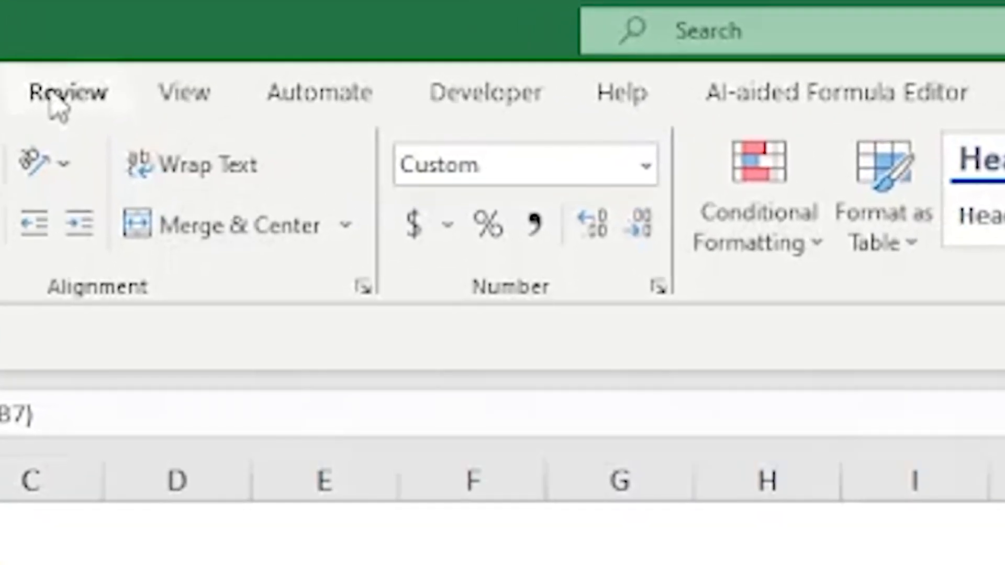
Step: Protect the workbook structure without a password
left_click(265, 27)
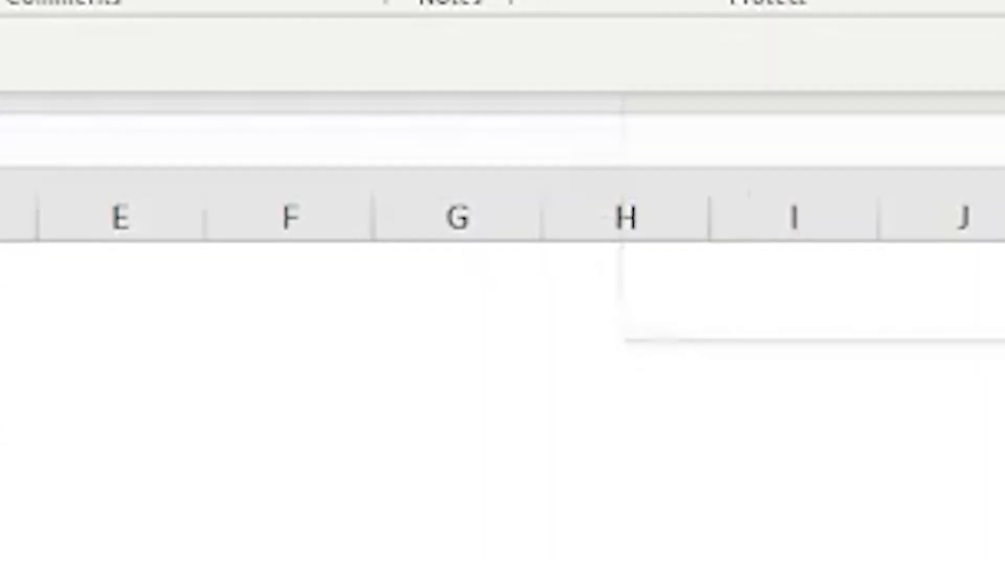
left_click(829, 202)
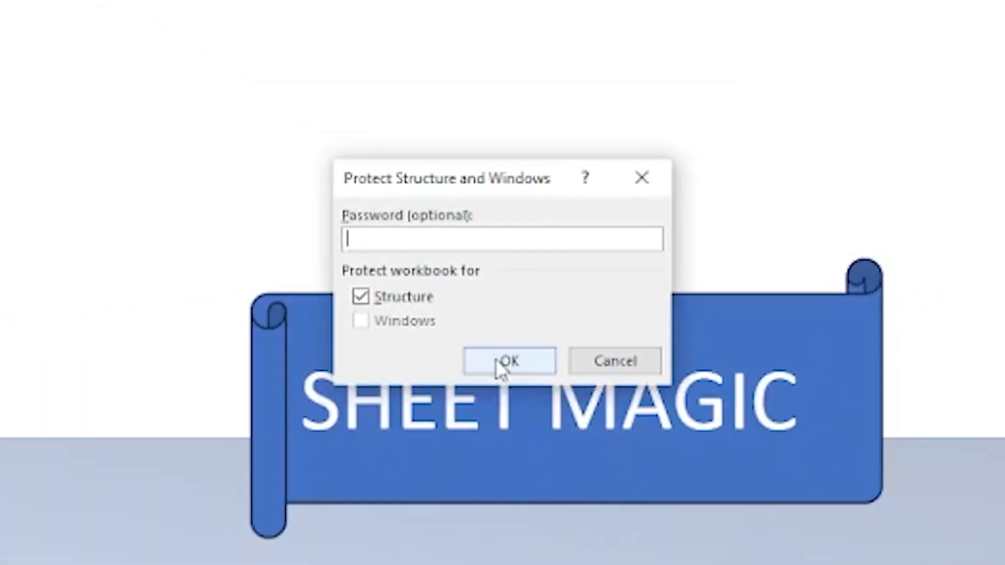
left_click(503, 367)
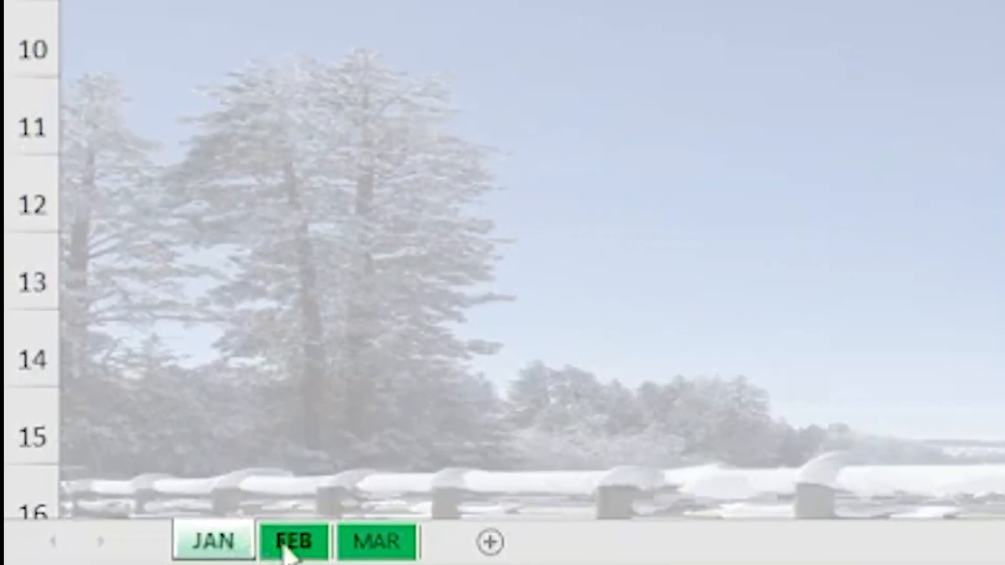
Step: Check the FEB tab's sheet options, then remove the workbook structure protection
right_click(288, 553)
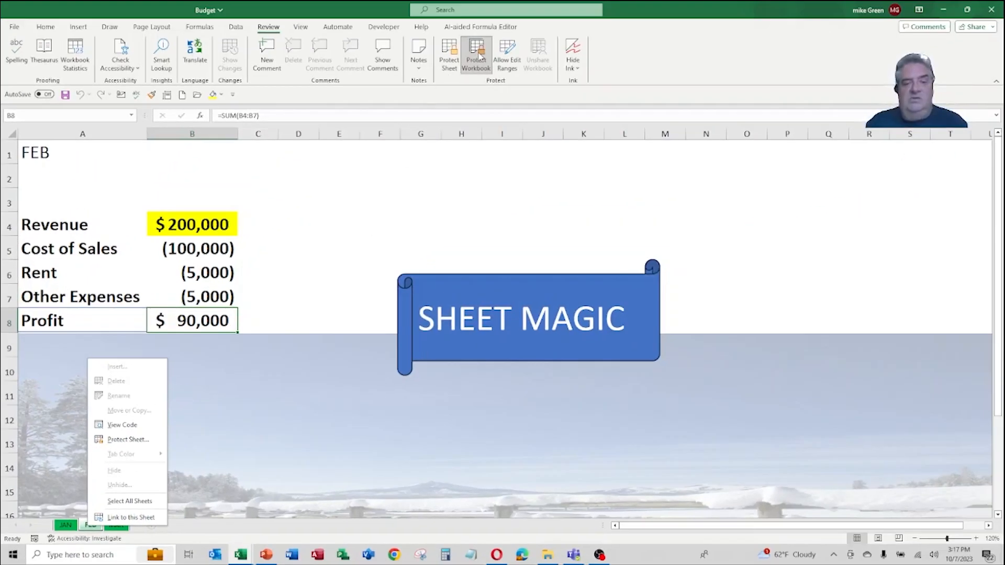
left_click(480, 56)
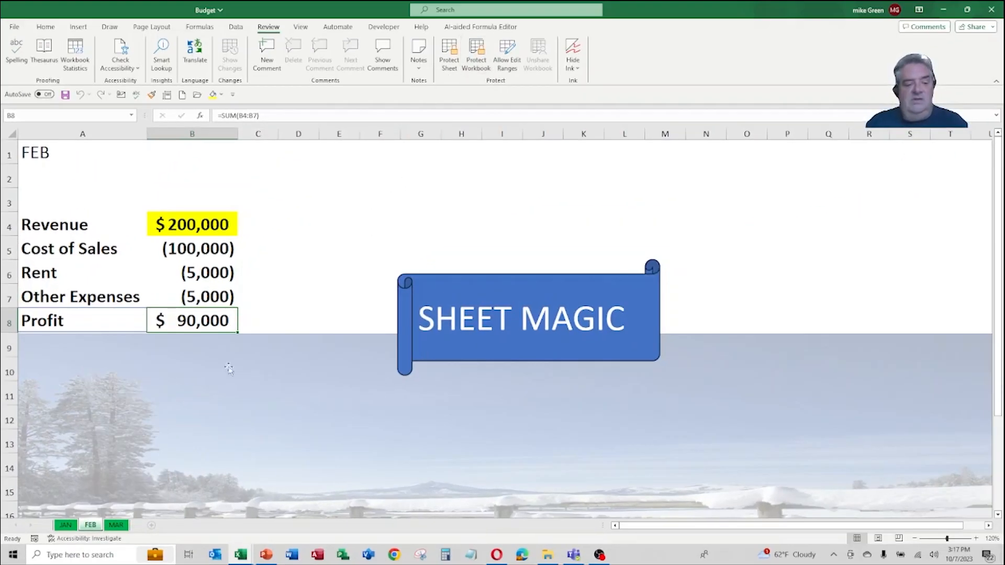
Step: Select the FEB and MAR sheets together and hide them
left_click(63, 526)
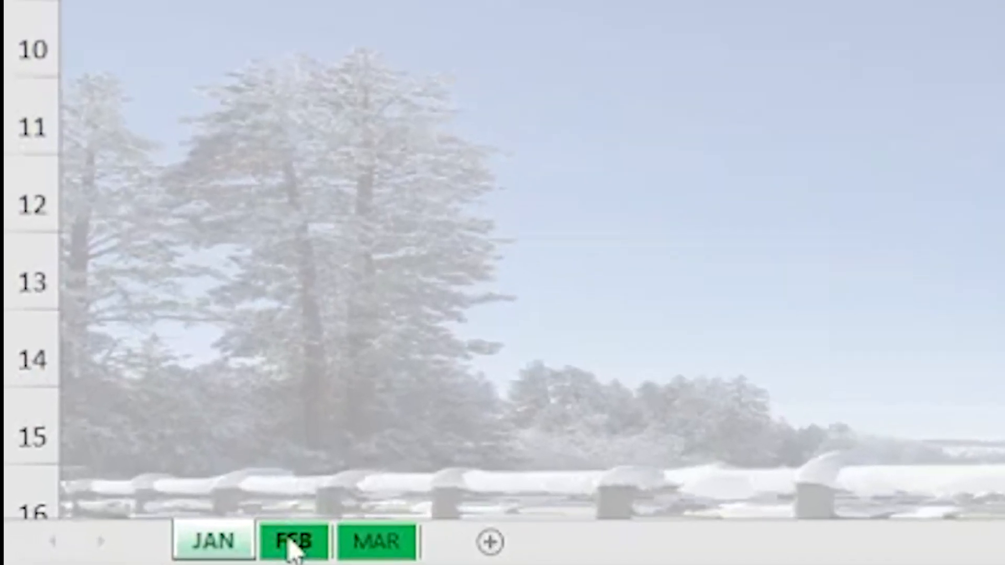
left_click(293, 542)
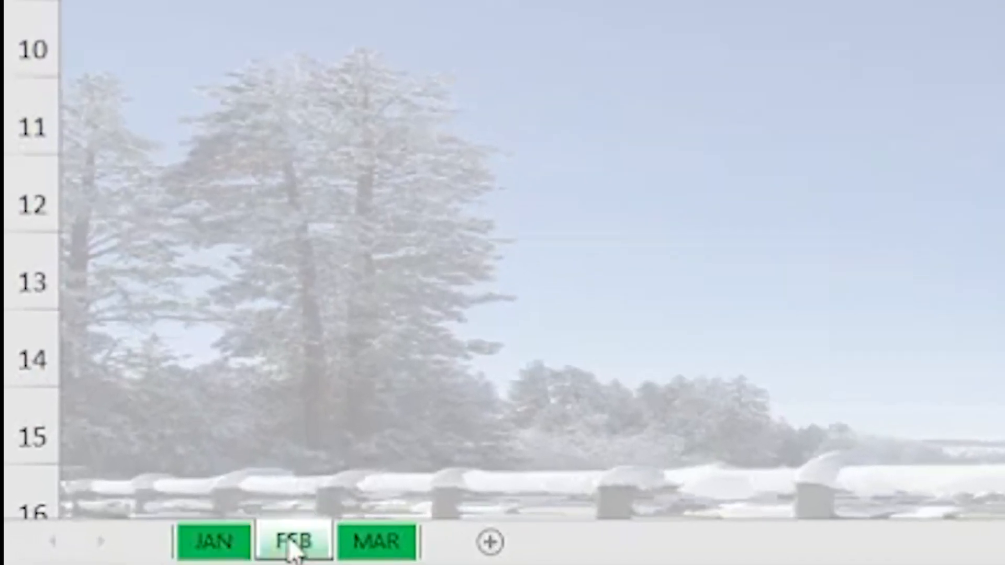
left_click(375, 545, "shift")
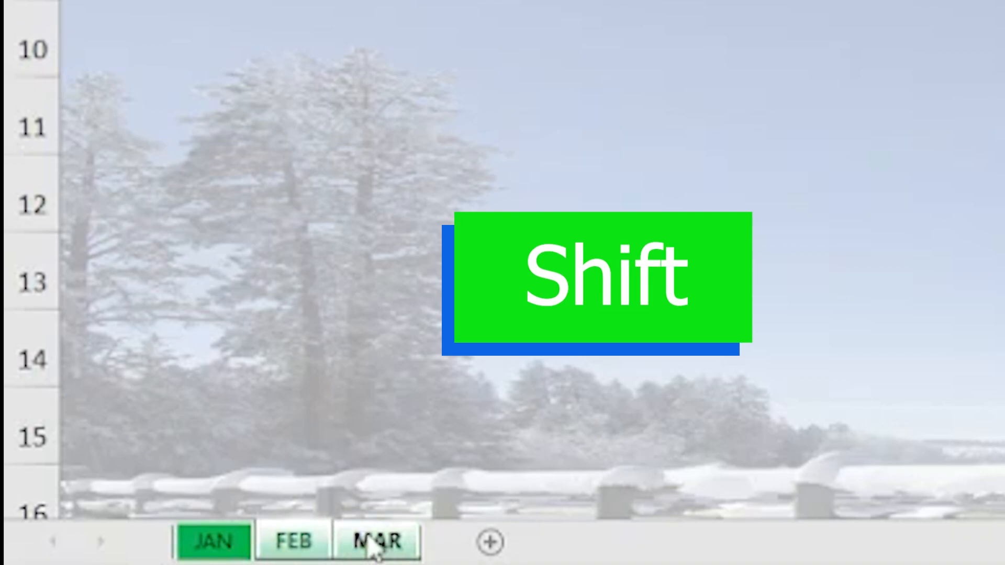
right_click(374, 548)
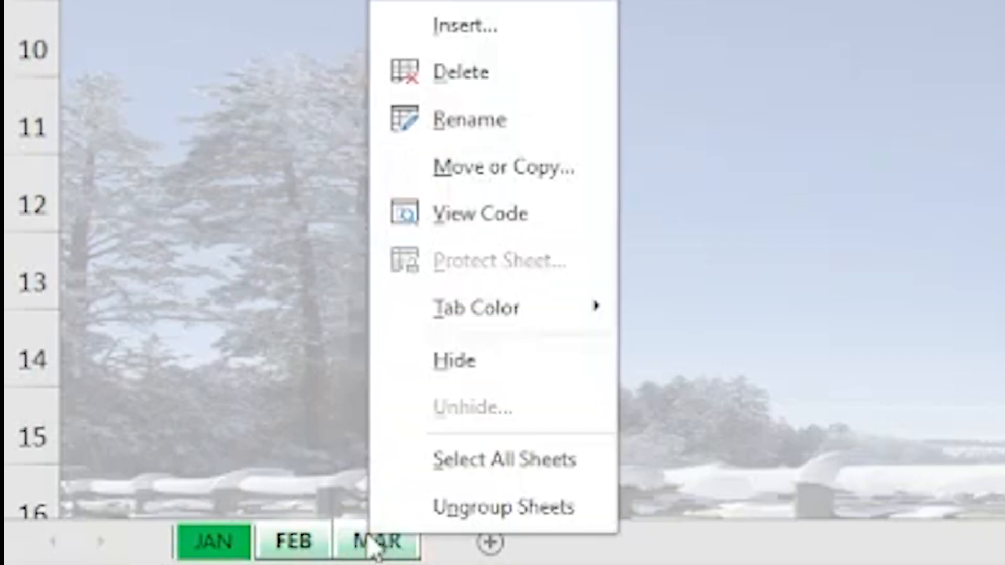
left_click(467, 362)
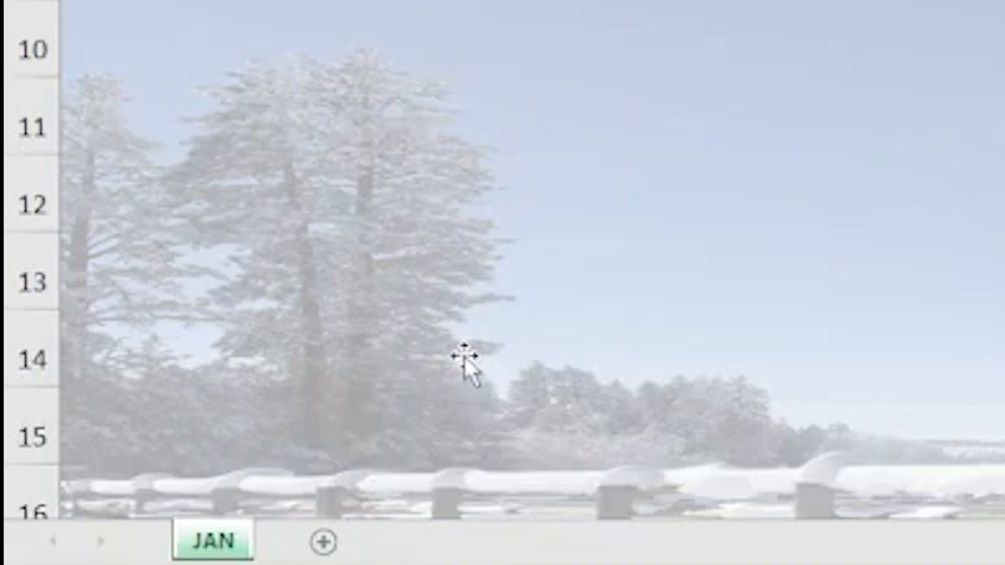
Step: Unhide both the FEB and MAR sheets at once
right_click(225, 543)
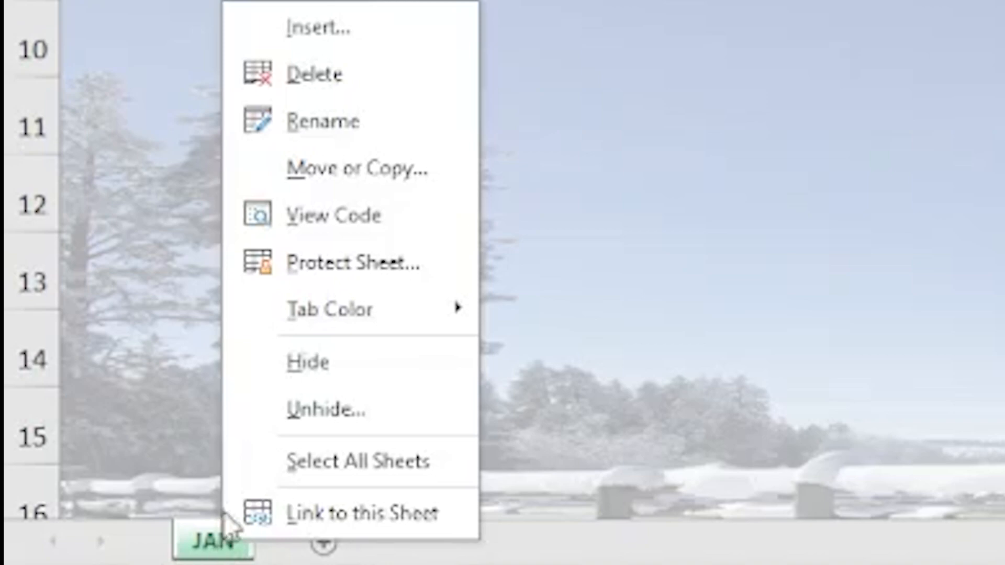
left_click(306, 410)
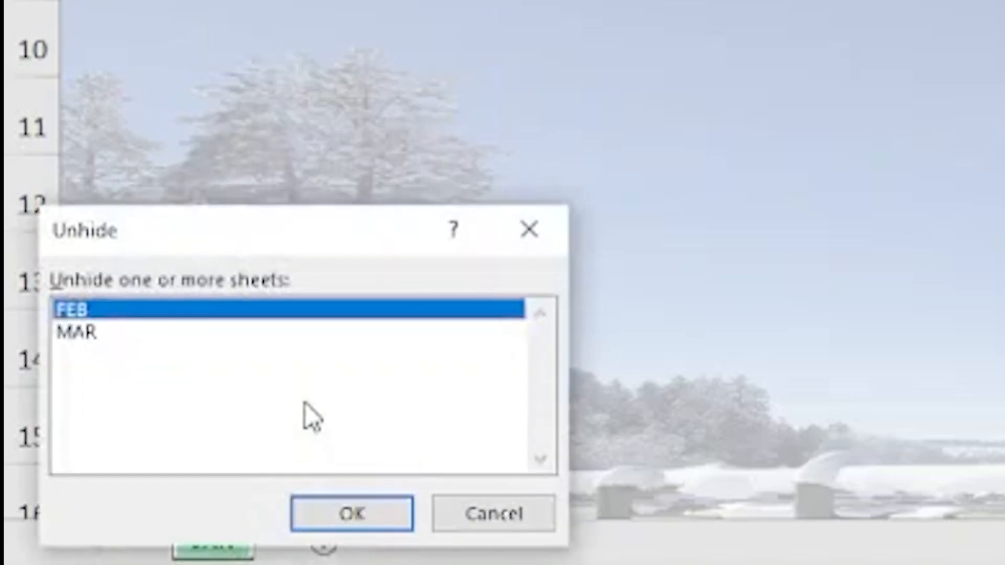
left_click_drag(288, 243, 632, 18)
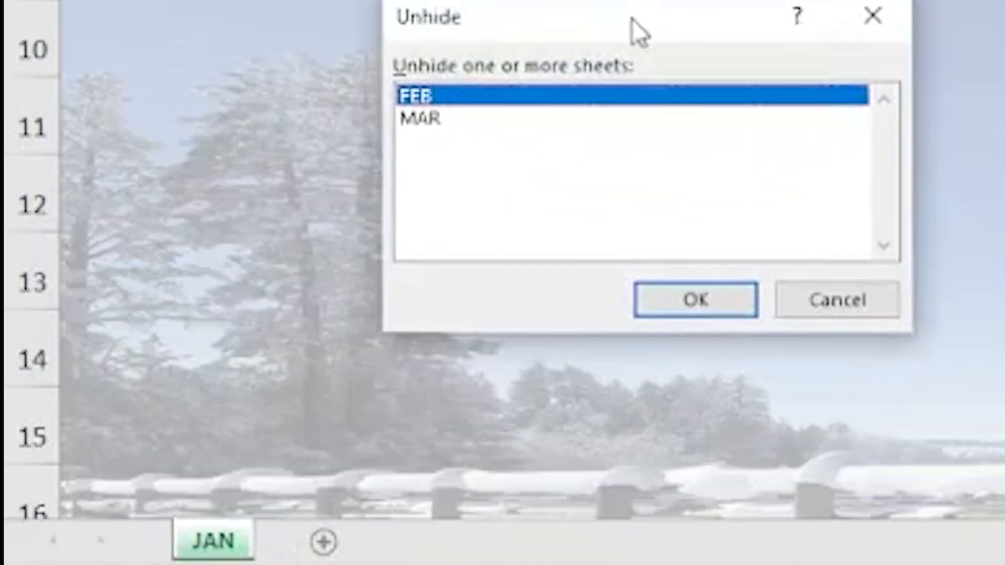
left_click(432, 120, "ctrl")
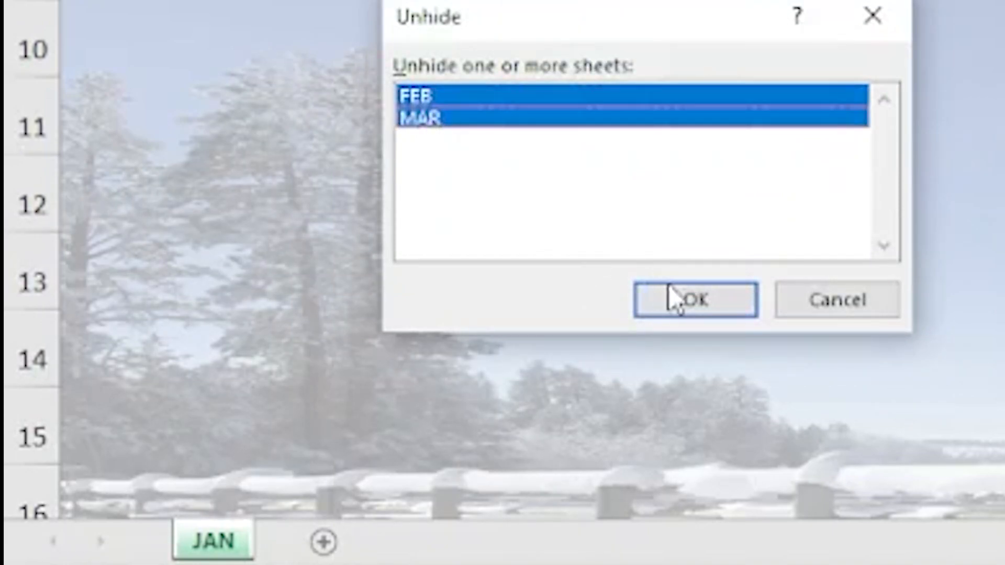
left_click(690, 306)
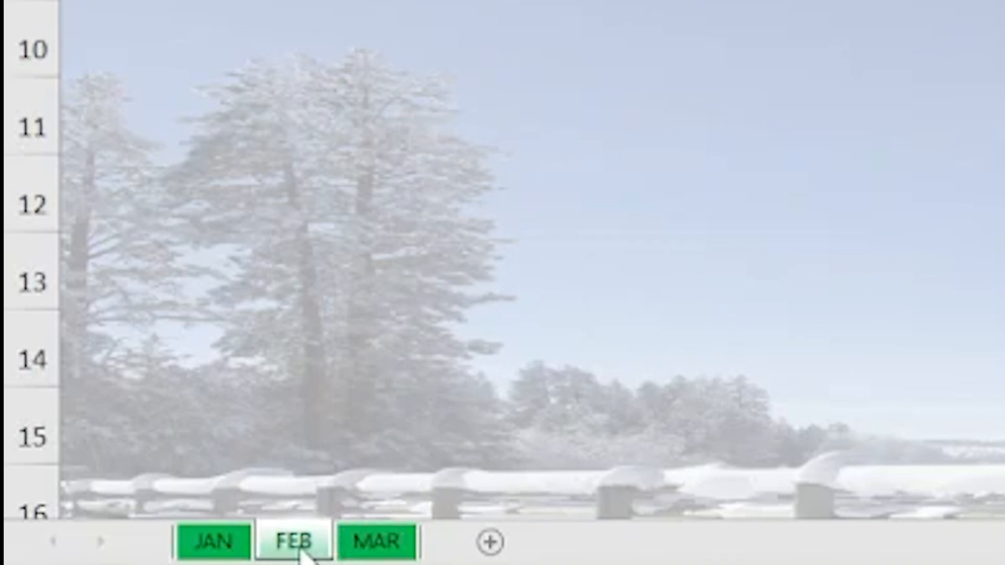
right_click(314, 543)
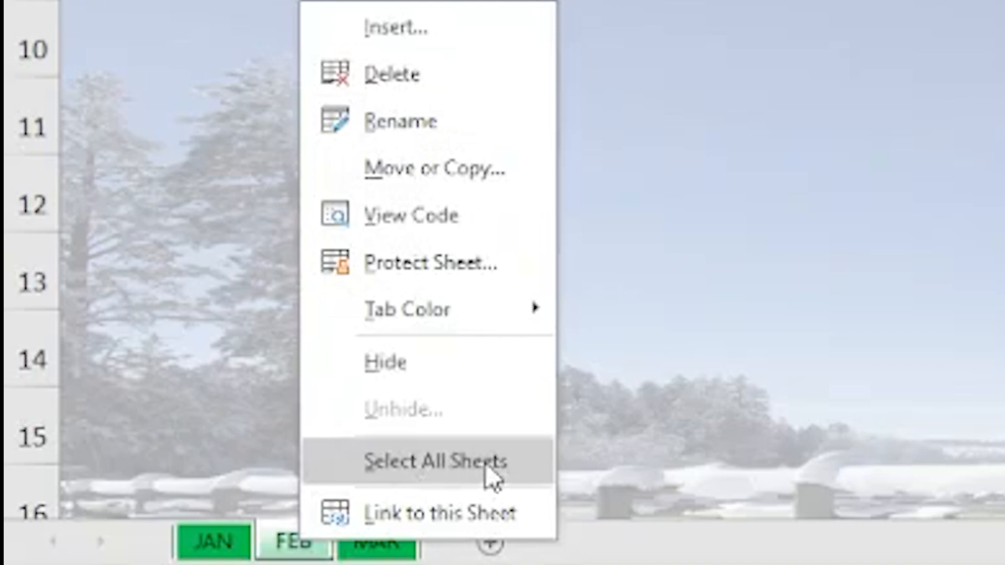
left_click(931, 326)
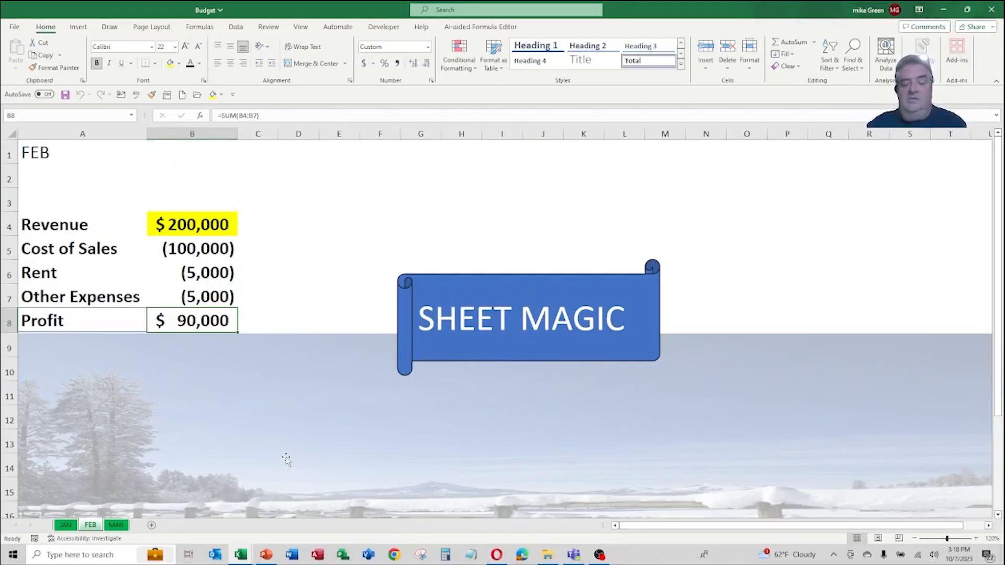